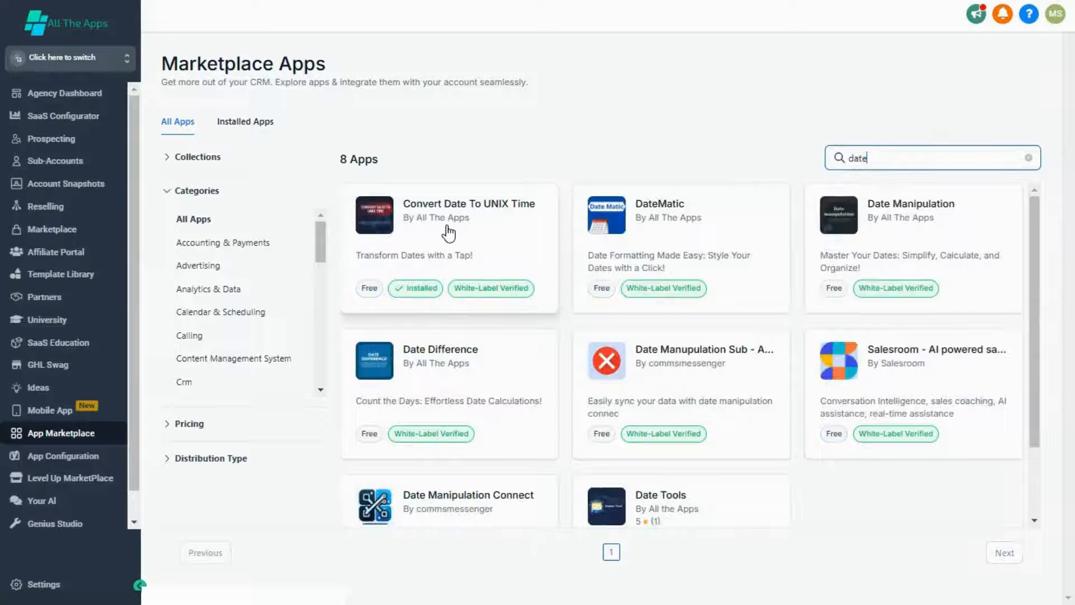
Step: Install the Date Tools marketplace app for the test1 sub-account
click(717, 512)
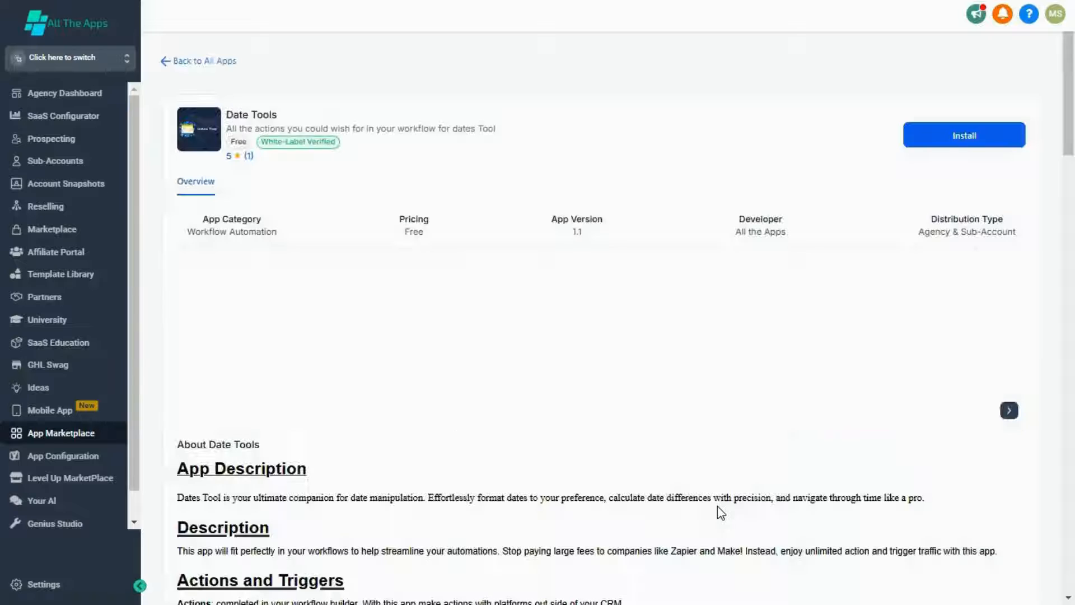
click(986, 140)
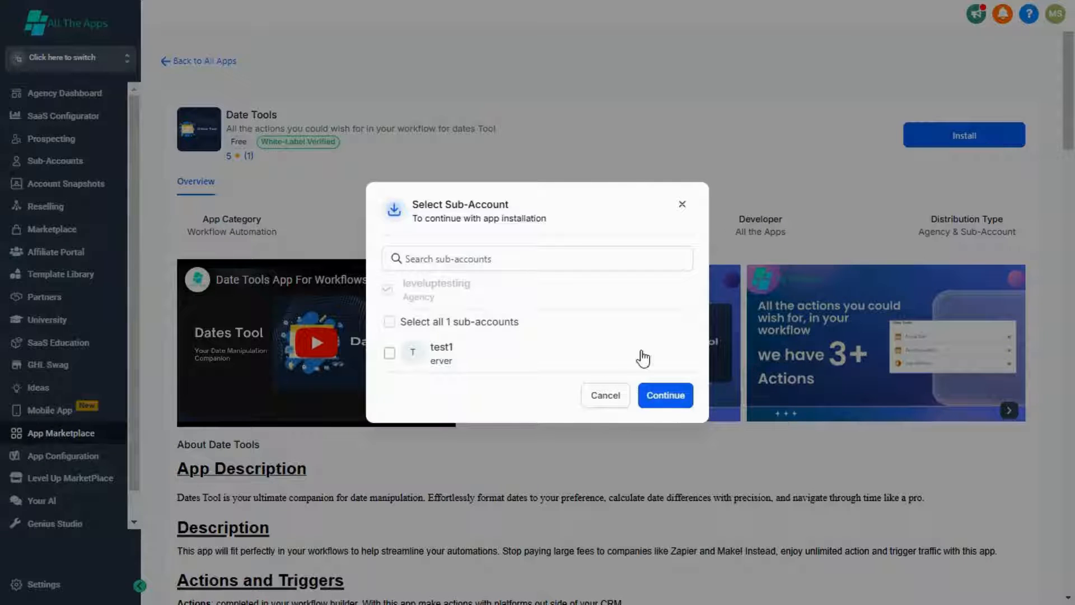
click(584, 365)
click(650, 394)
click(979, 591)
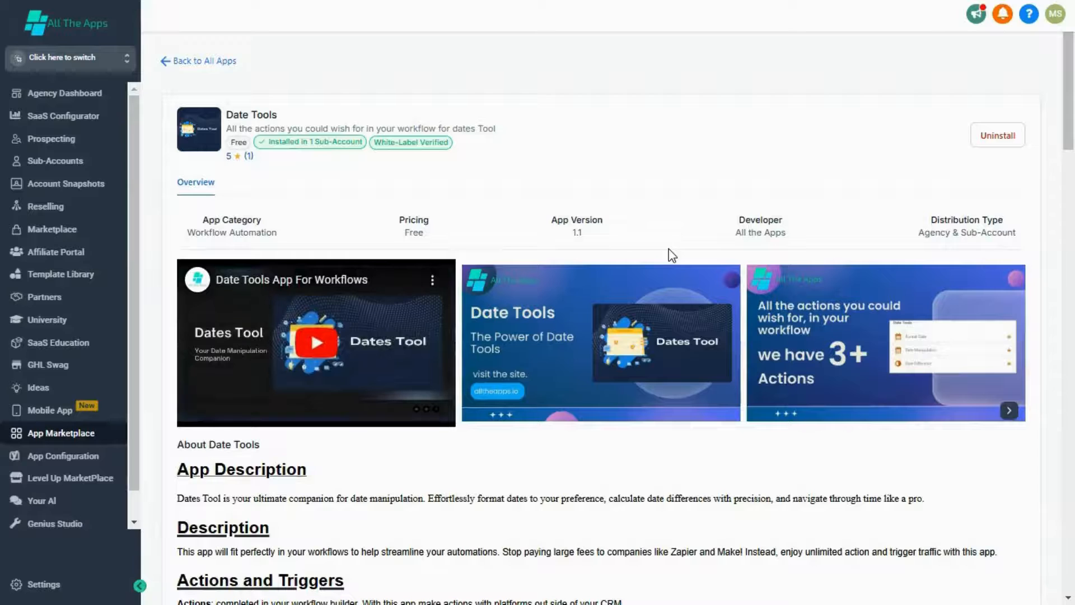
Step: Switch to the test1 sub-account and create a new automation workflow from scratch
click(54, 63)
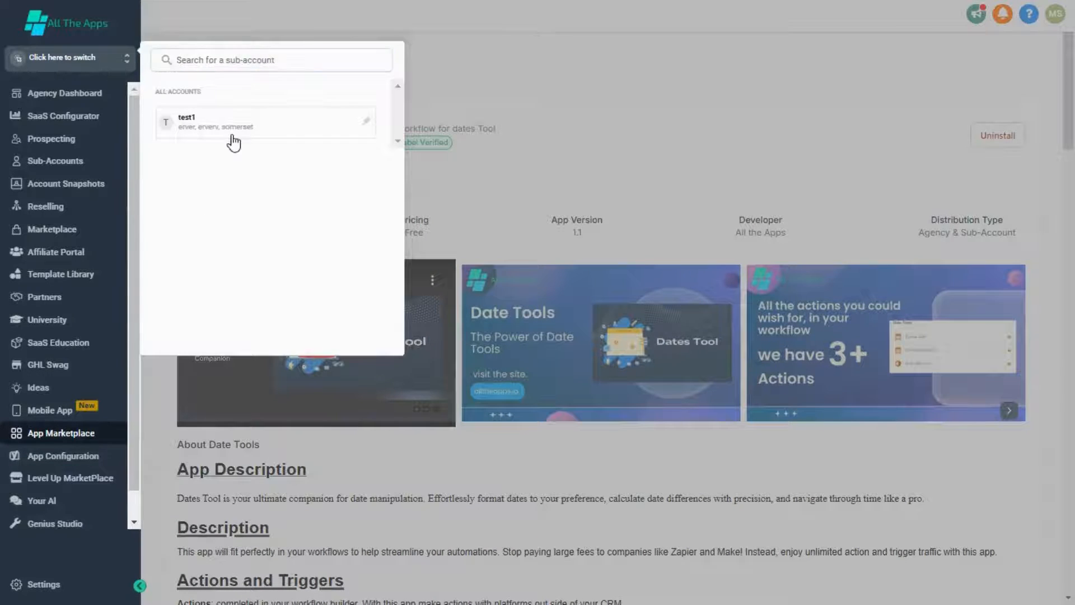
click(230, 132)
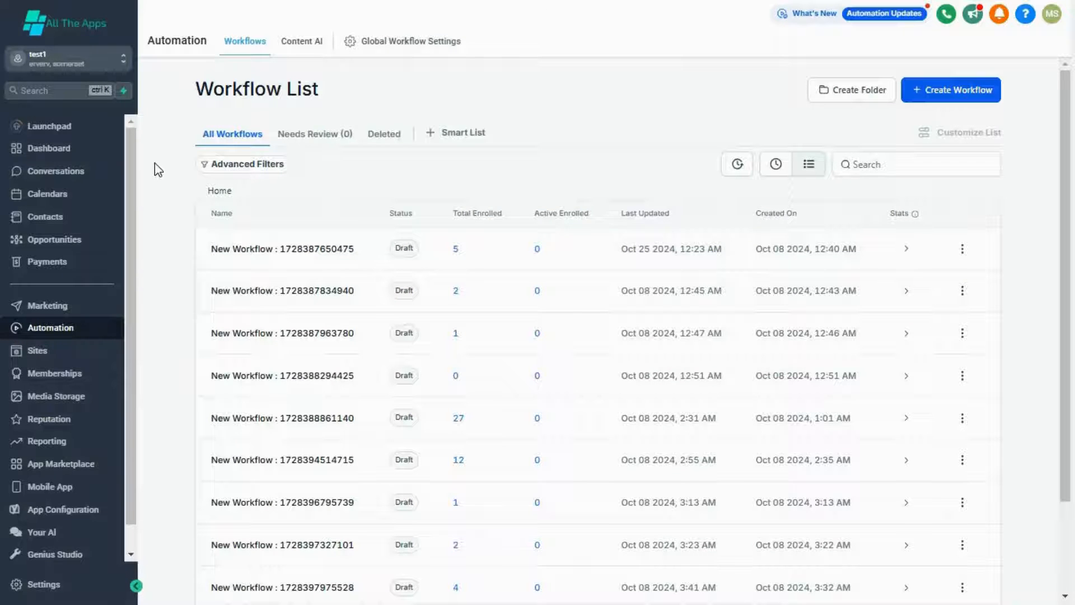
click(49, 328)
click(930, 94)
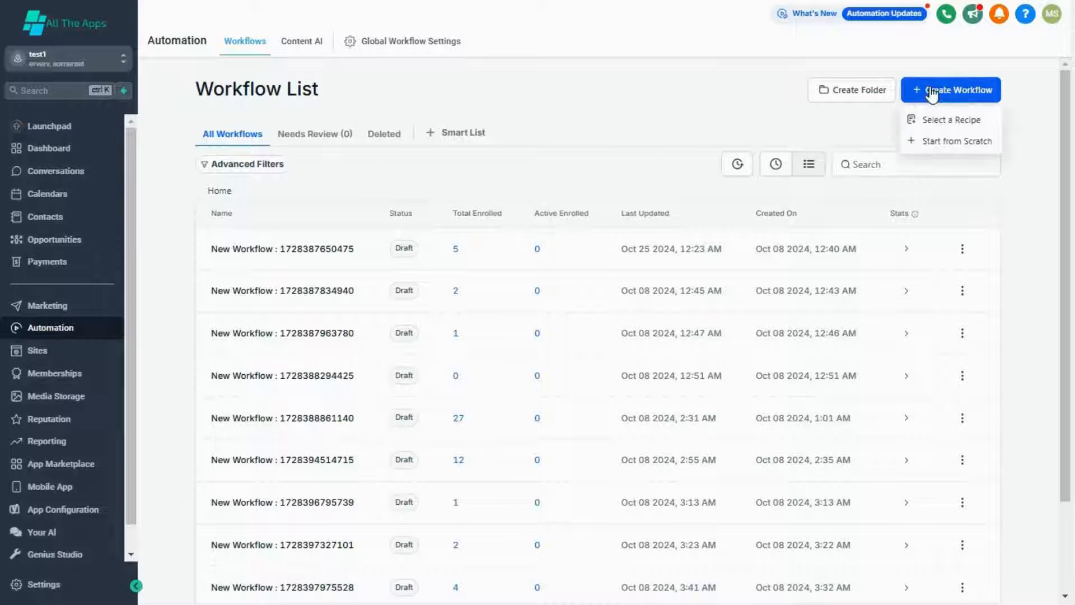
click(930, 149)
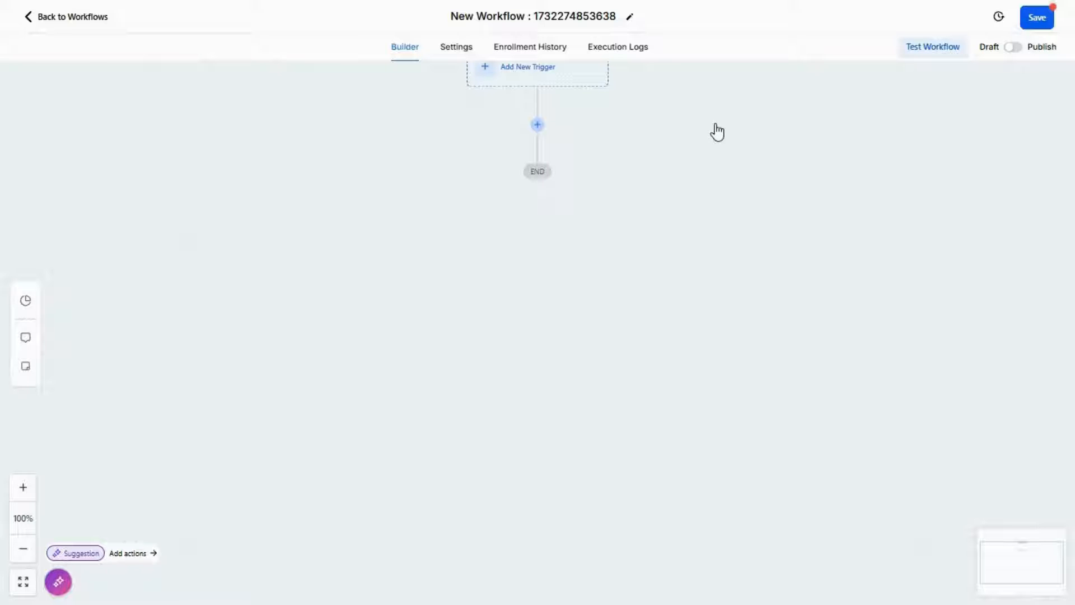
Step: Add a new workflow step using the Day Manipulation action from the Date Tools group
key(ctrl+f)
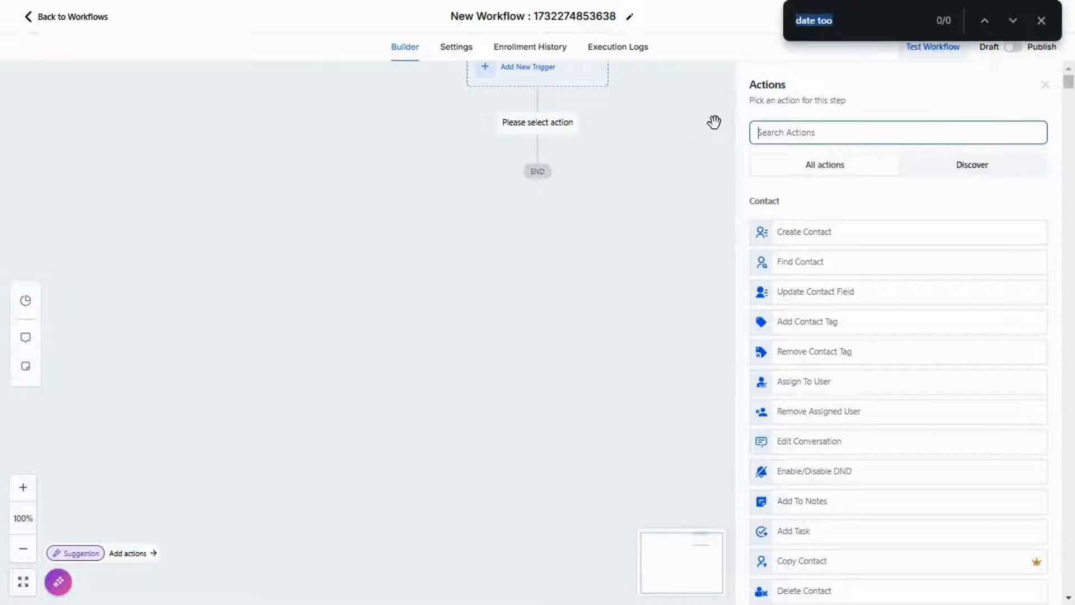
click(978, 25)
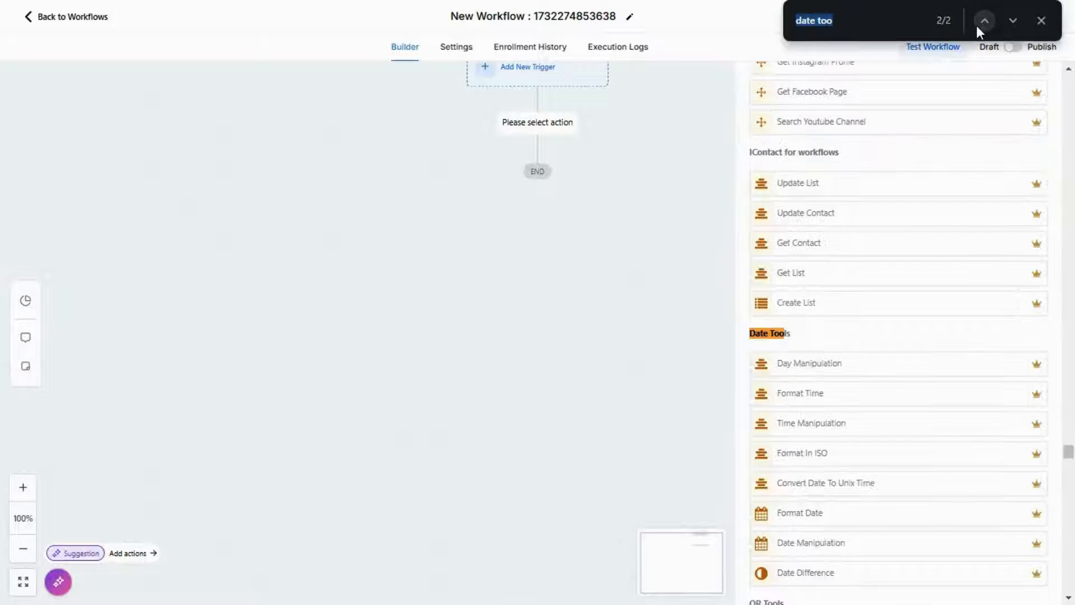
click(1068, 598)
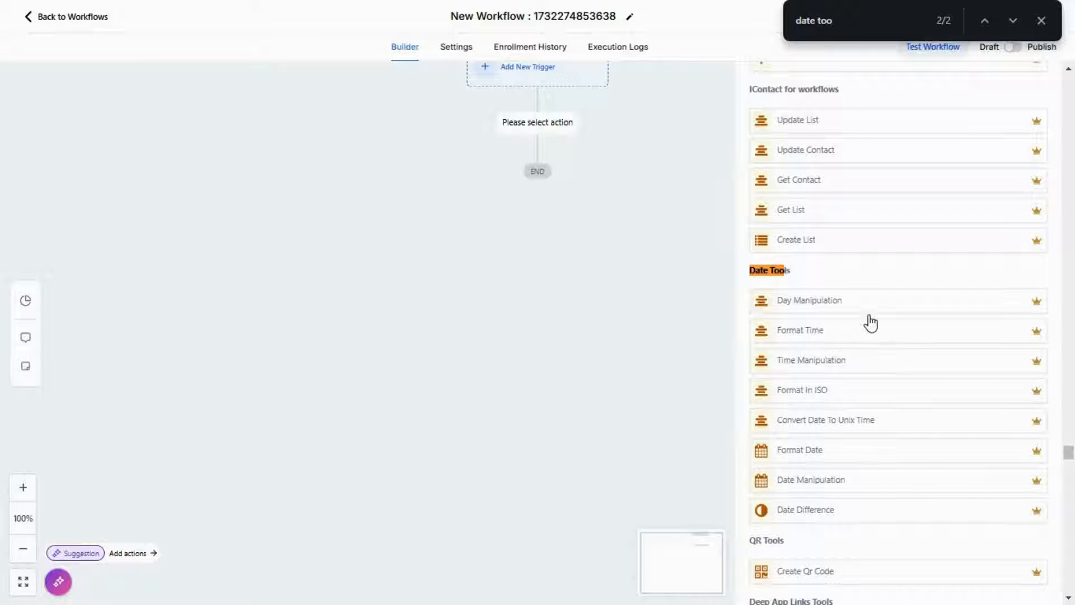
click(843, 304)
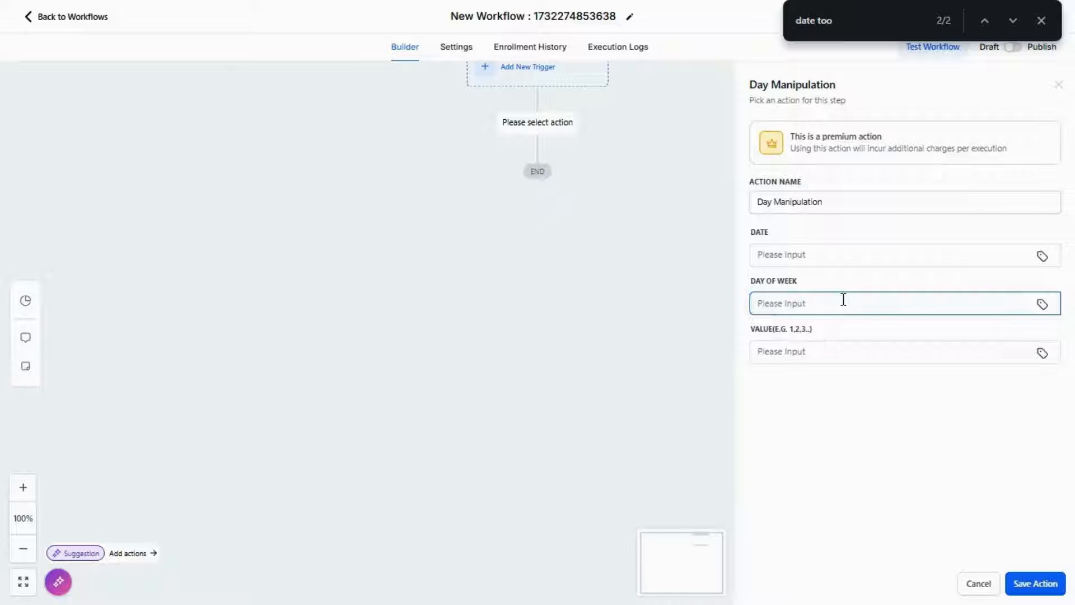
Step: Set Day Manipulation's date to 2024-11-21, day of week to Thursday and value to 1, and save the action
click(821, 248)
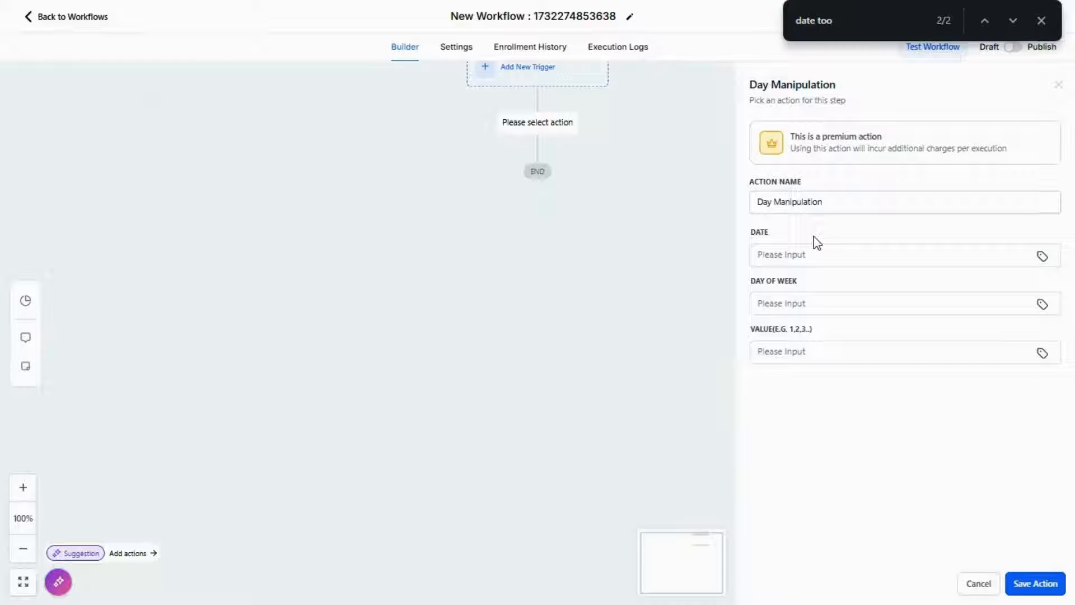
click(787, 253)
click(875, 325)
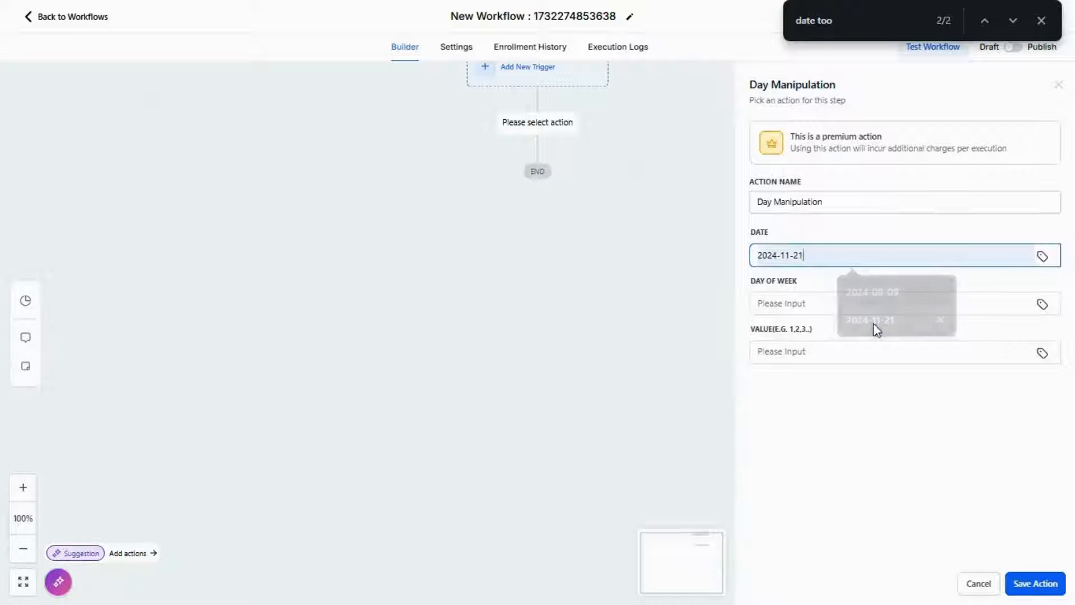
click(821, 305)
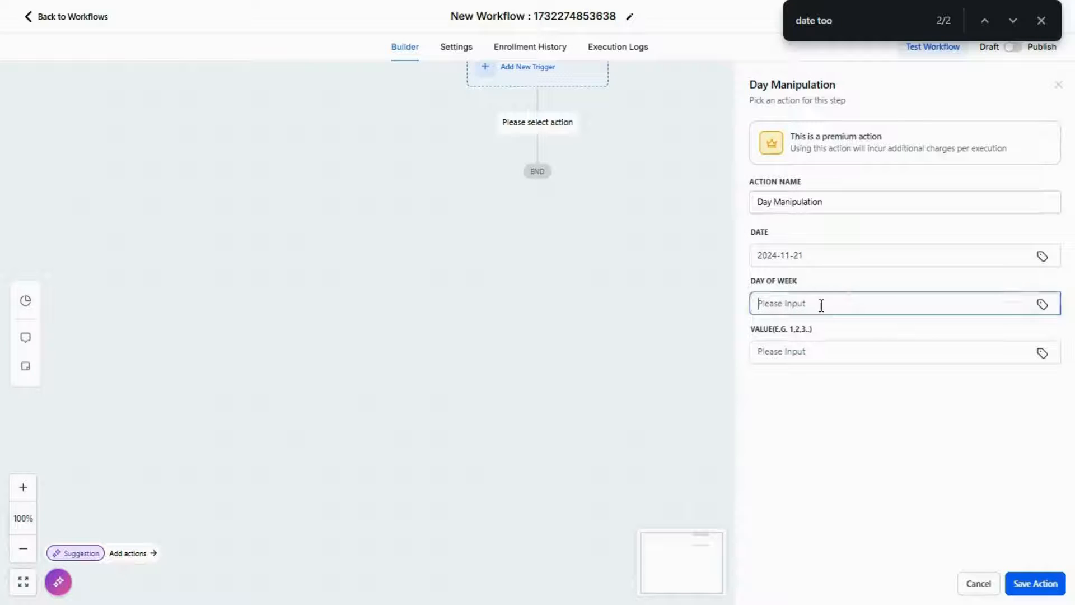
text(Thurs)
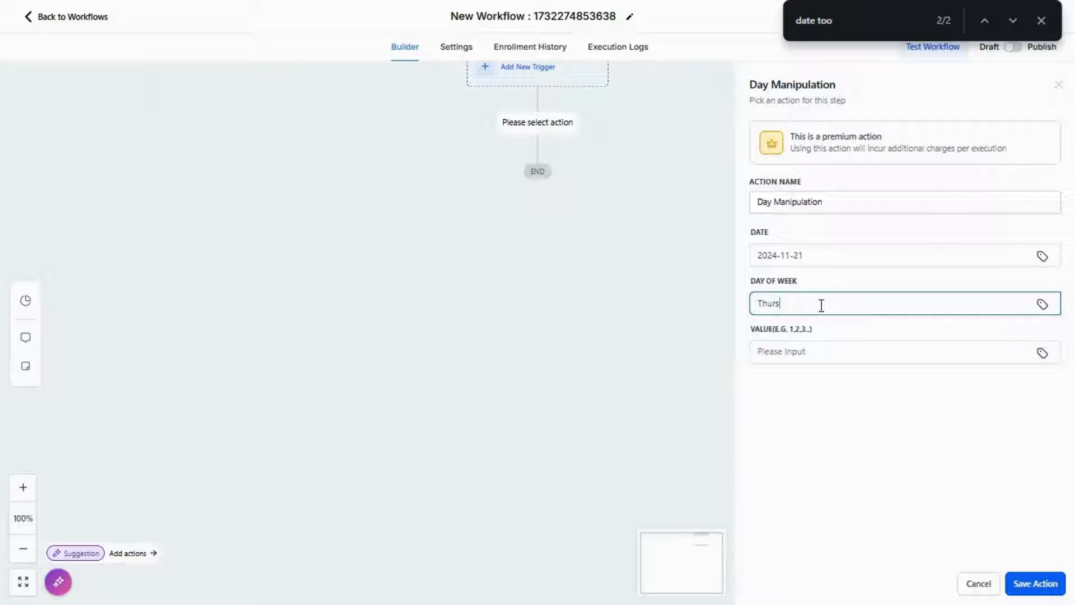
text(day)
click(802, 351)
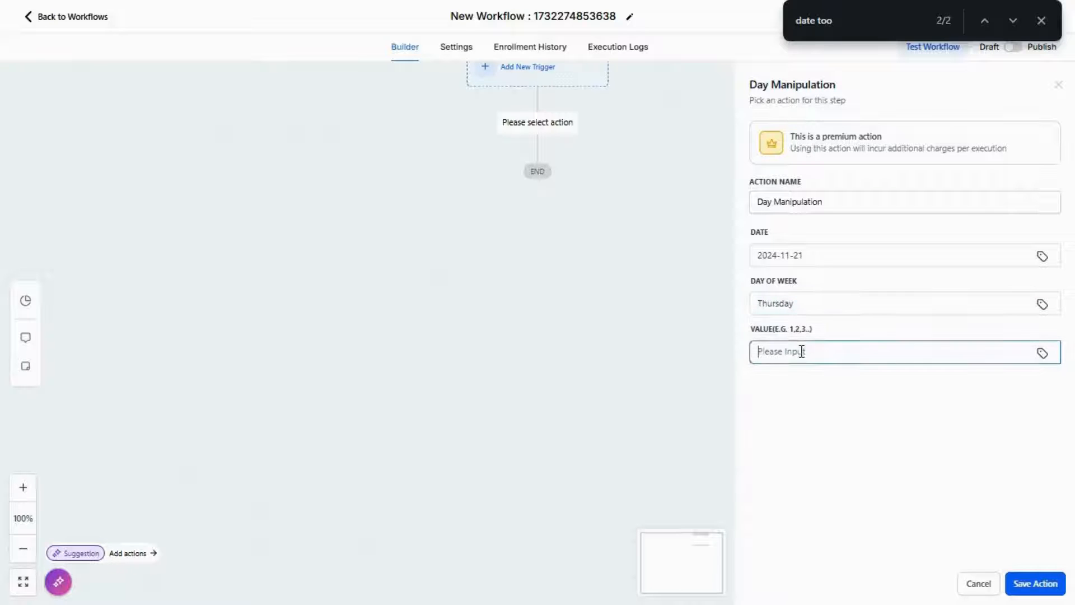
text(1)
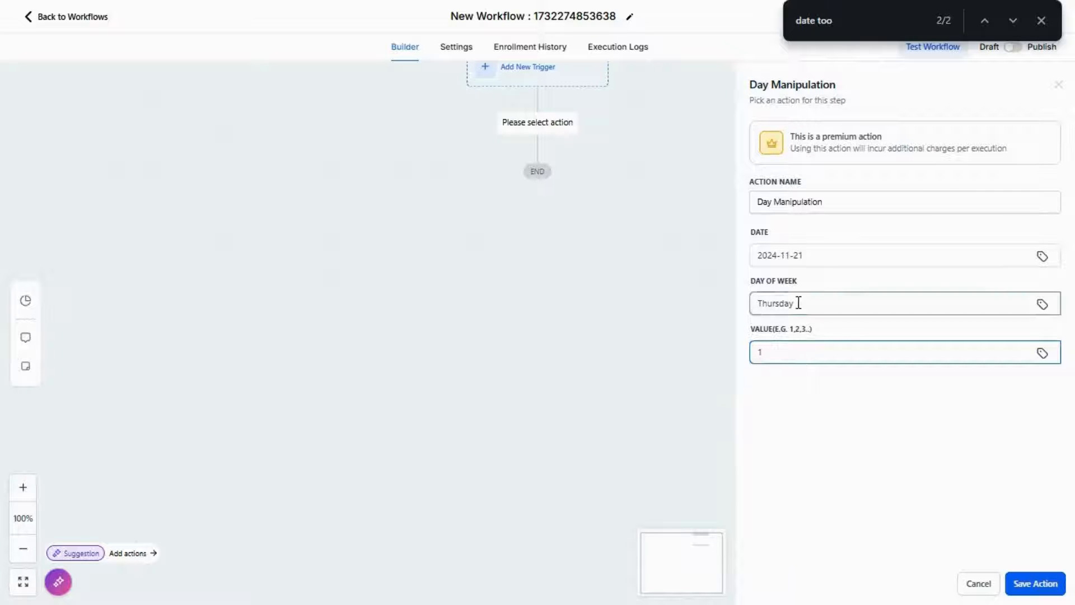
click(798, 303)
click(798, 346)
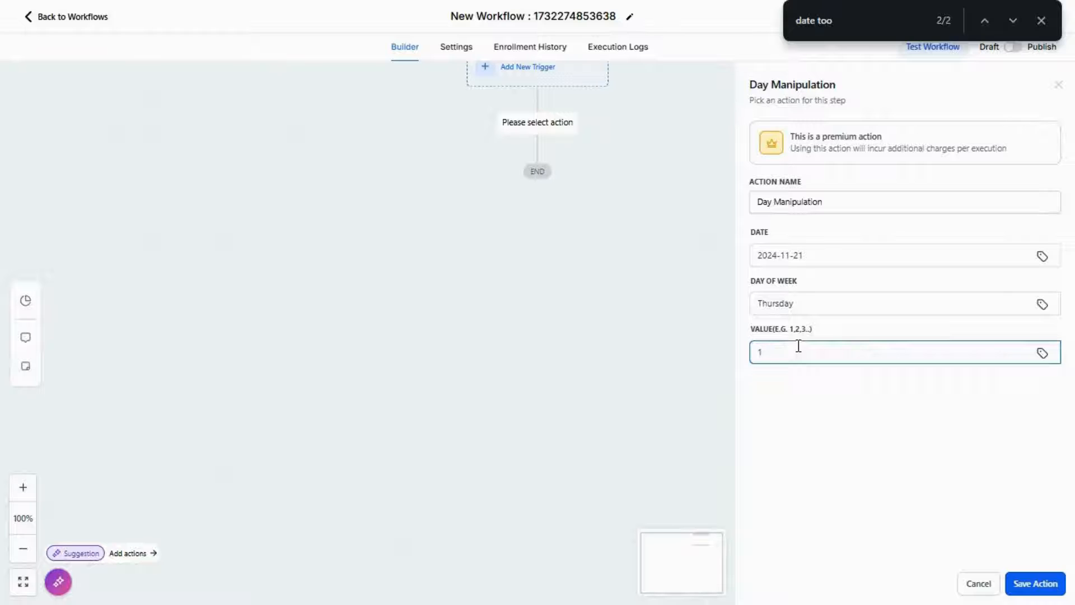
click(1026, 595)
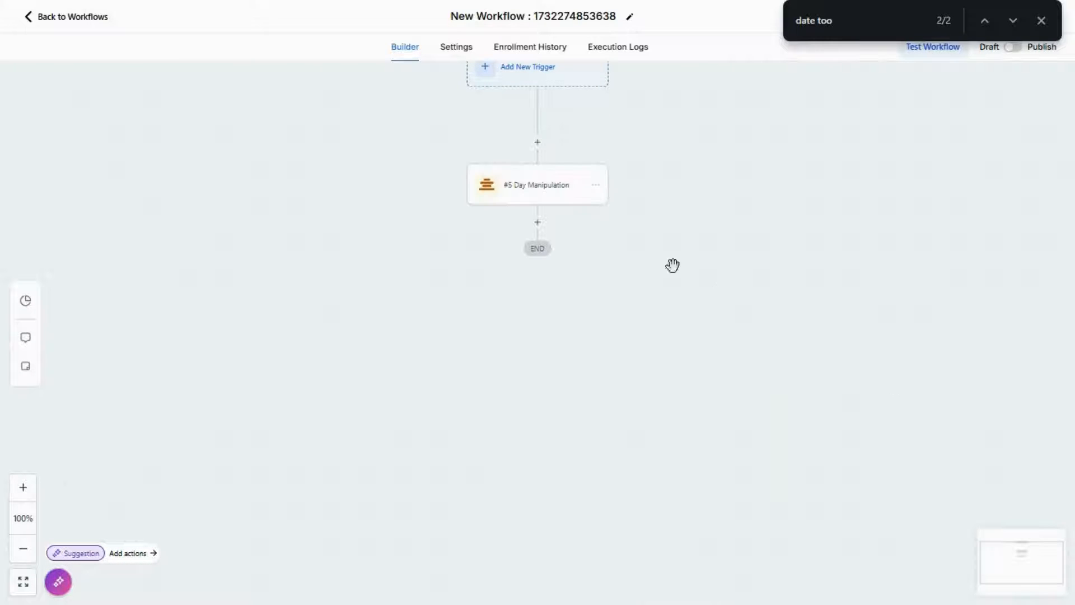
Step: Add a Date Tools Format Time action after Day Manipulation with the time 6:00, and save it
click(539, 224)
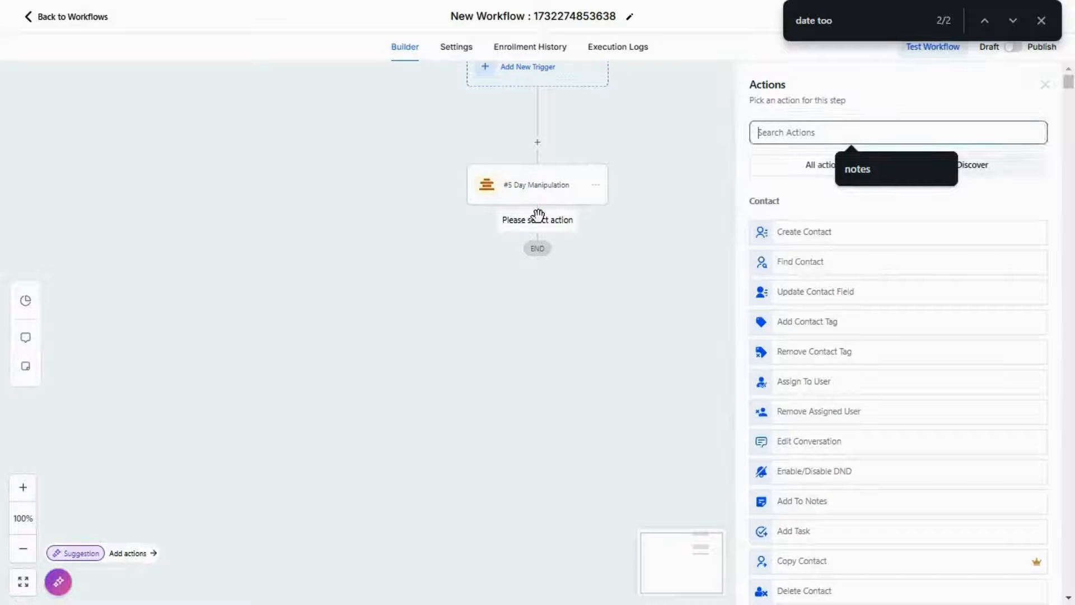
click(984, 20)
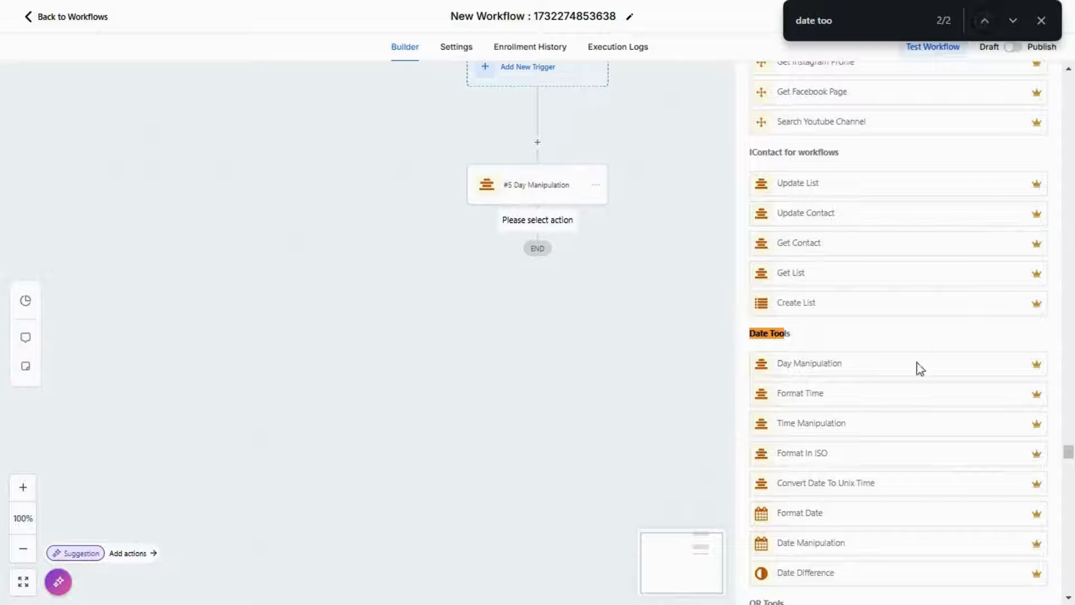
click(849, 400)
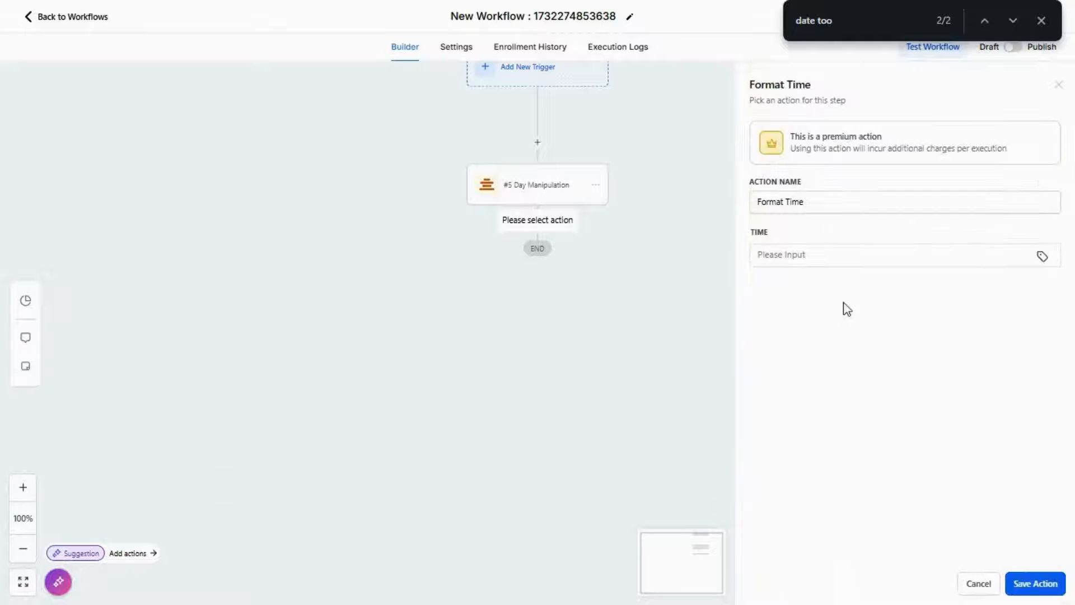
click(782, 255)
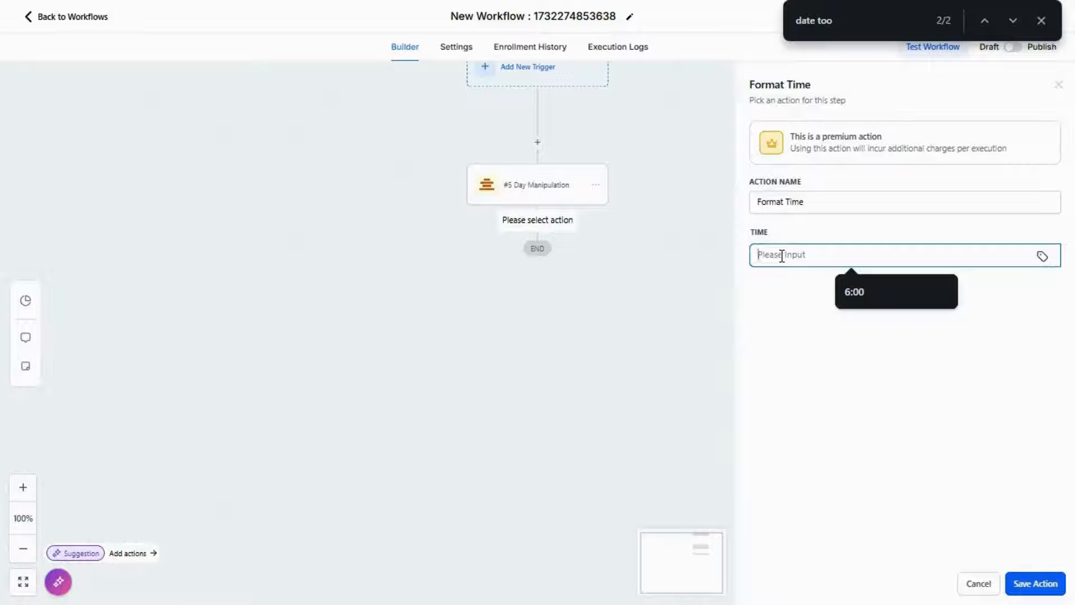
click(847, 286)
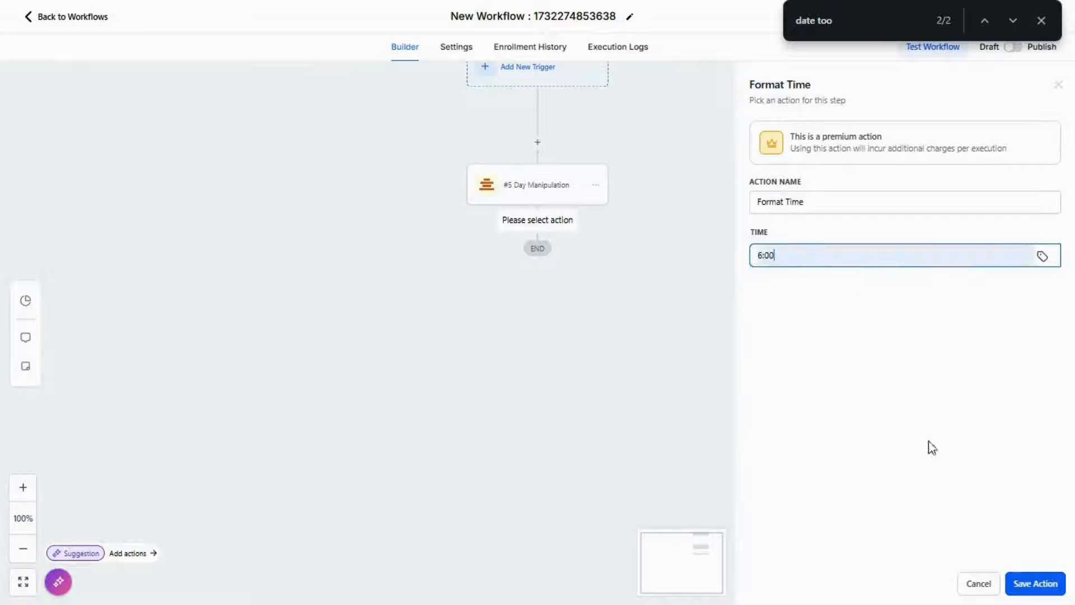
click(1020, 584)
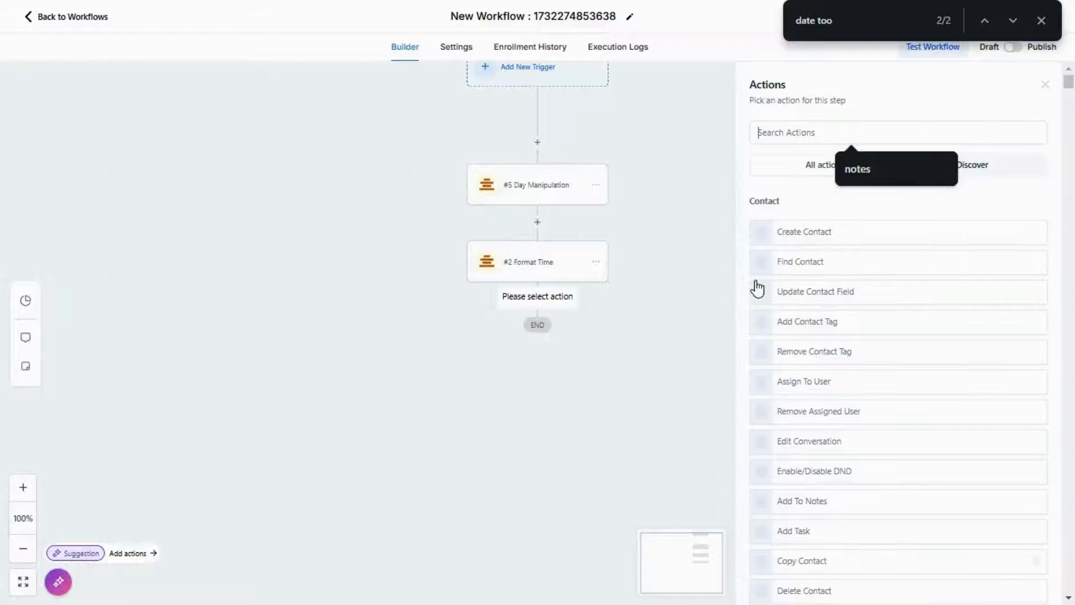
Step: Add a Date Tools Time Manipulation action after Format Time with time 23:00, duration 30 and a unit, and save it
click(990, 18)
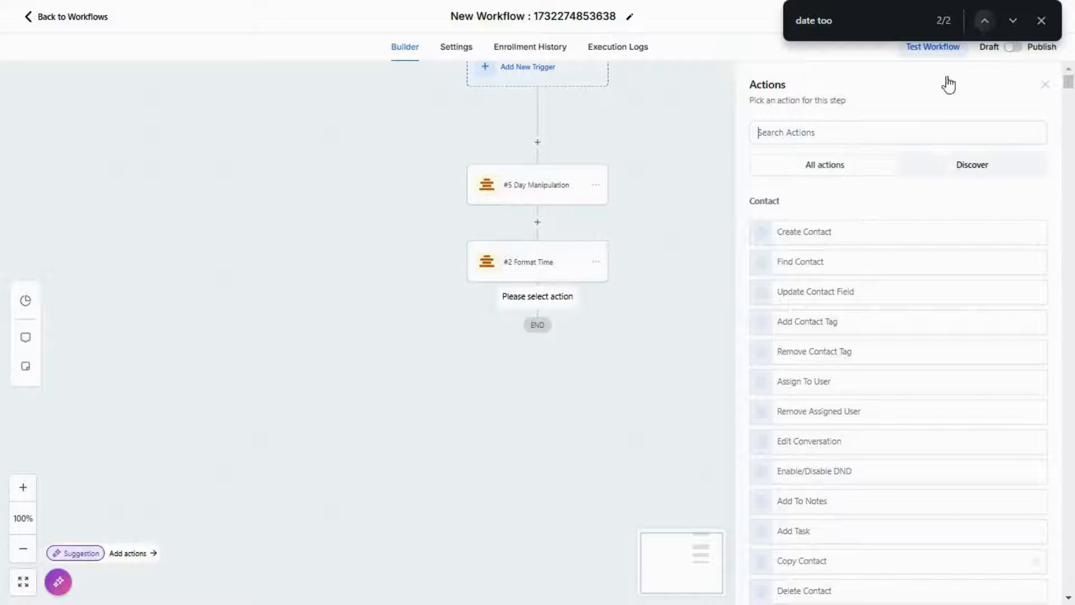
click(985, 21)
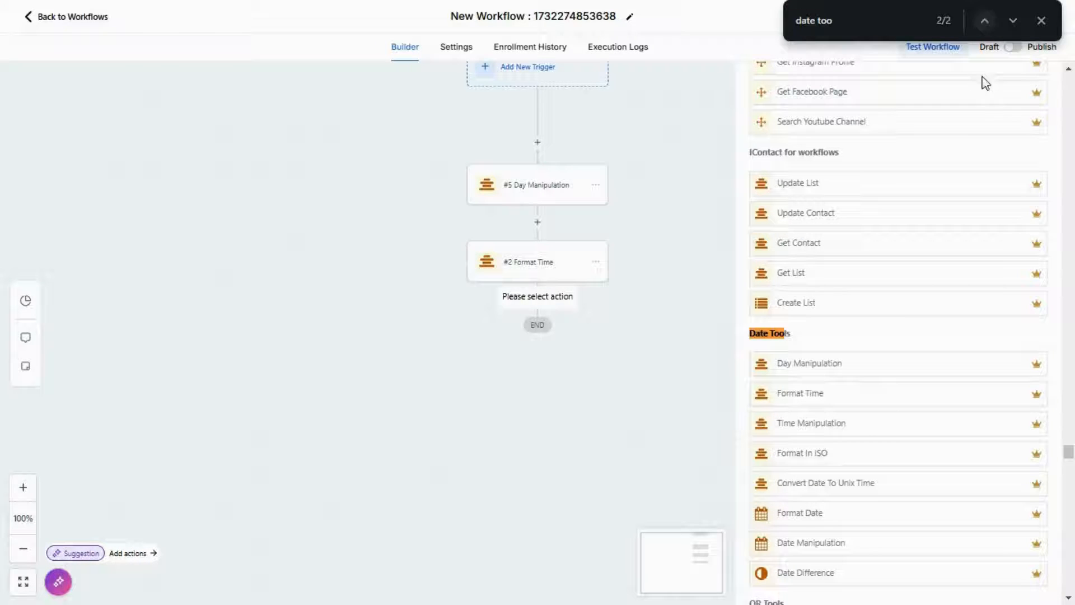
click(864, 424)
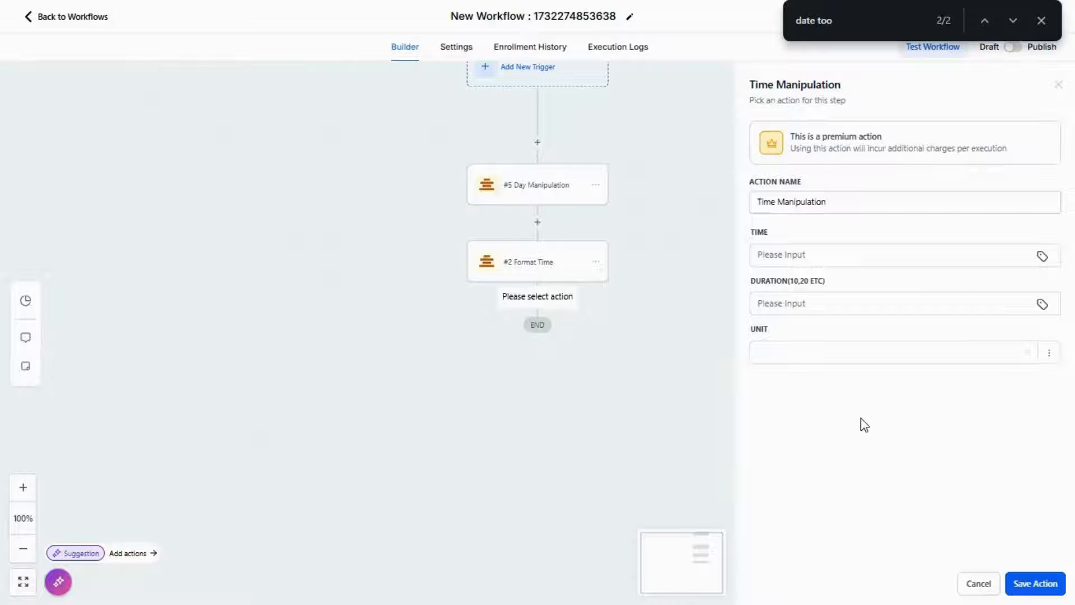
click(829, 255)
click(862, 288)
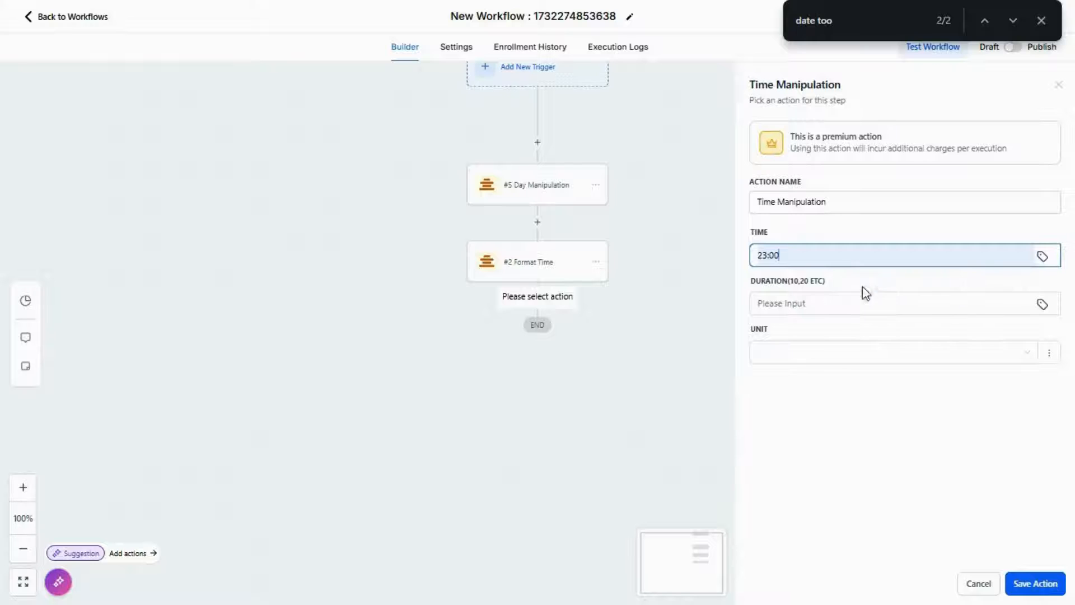
click(801, 304)
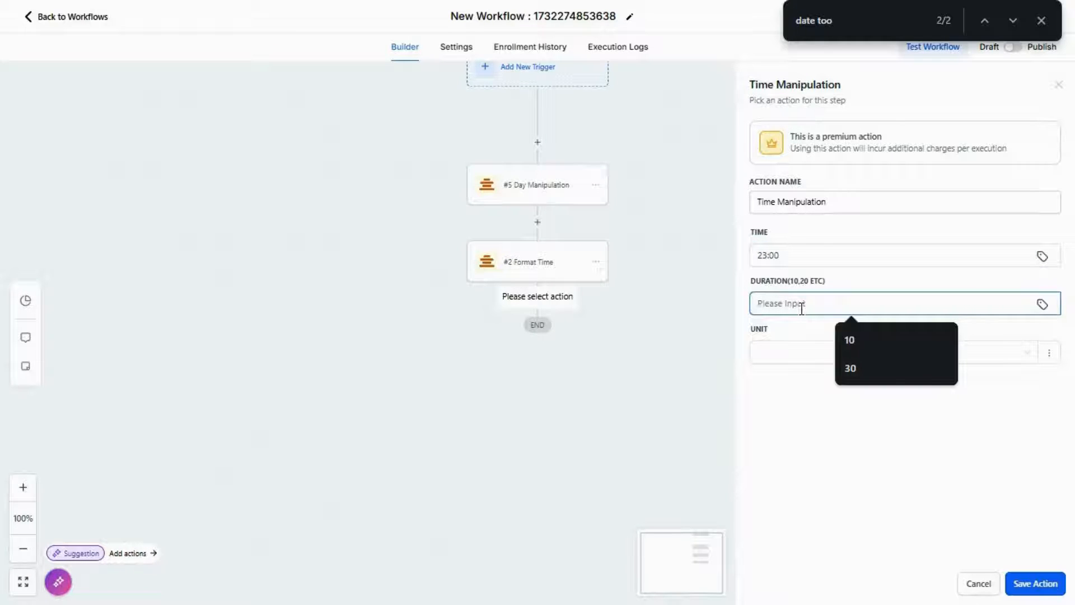
click(851, 361)
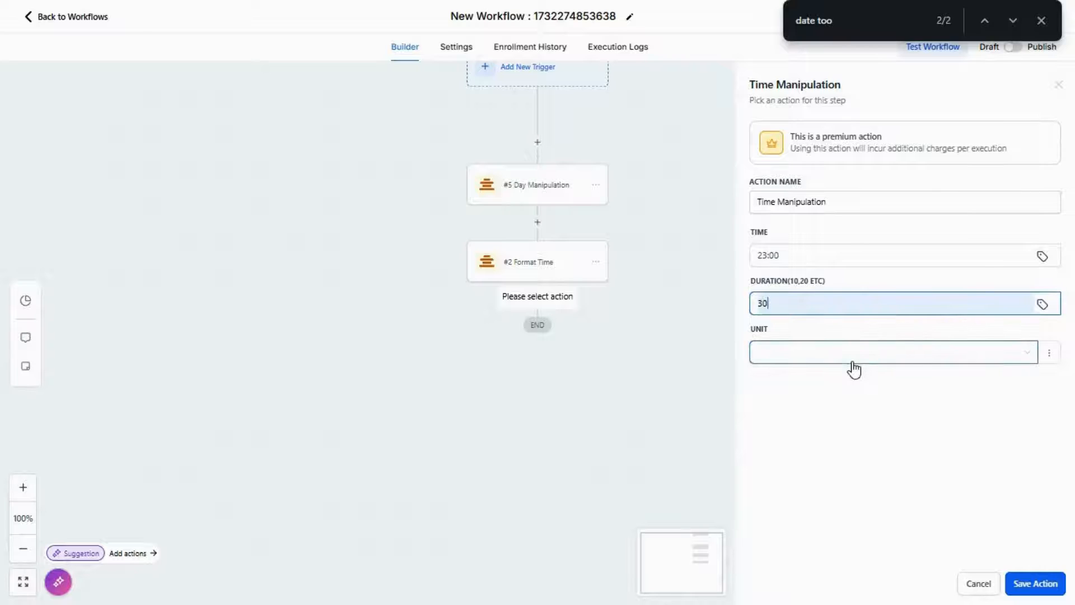
click(852, 361)
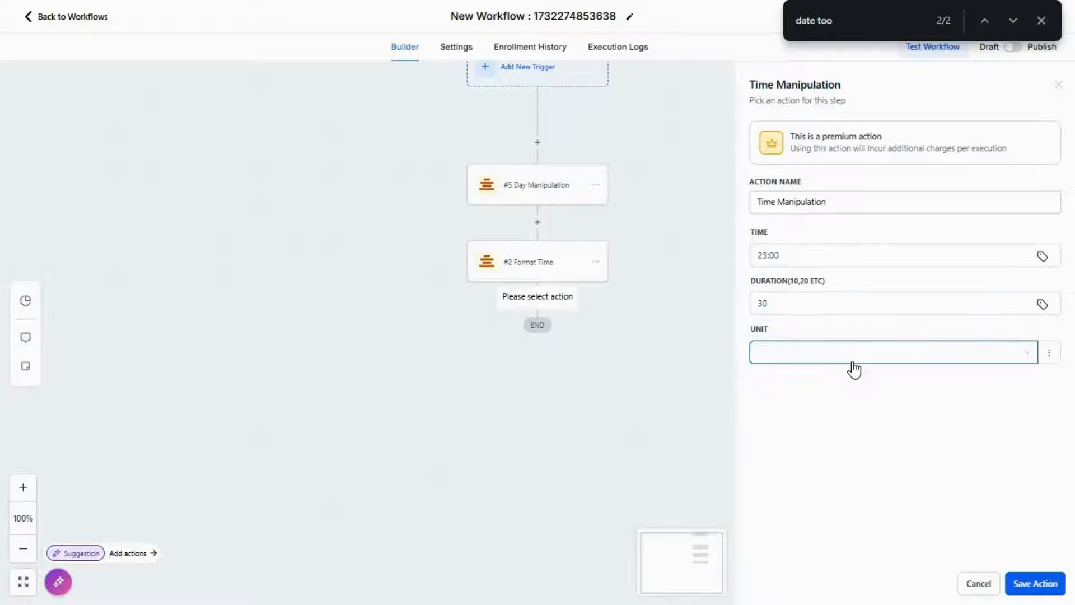
click(830, 381)
click(1030, 586)
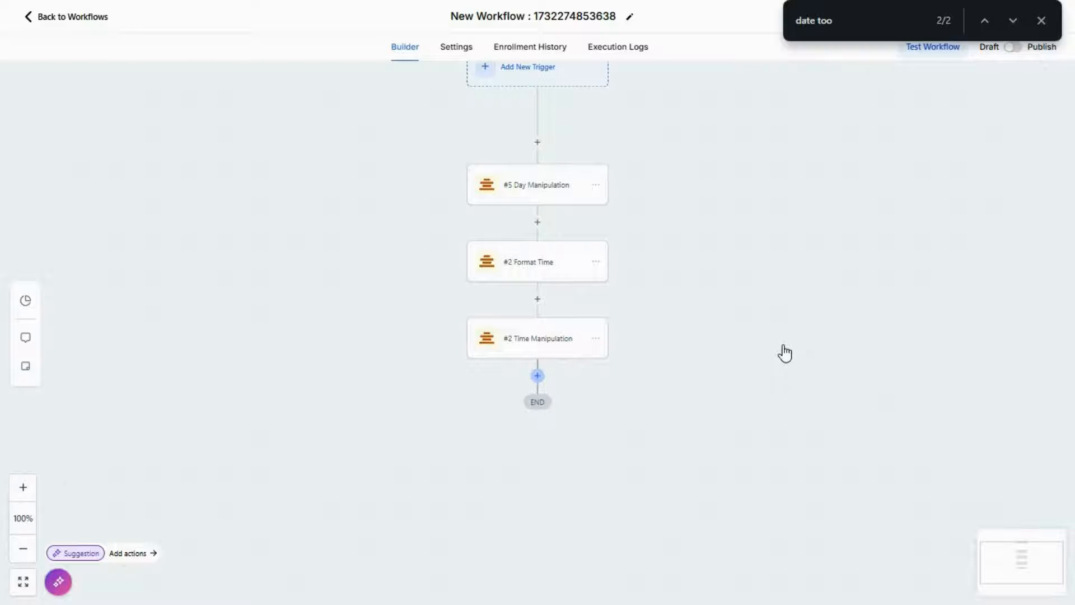
Step: Add a Format In ISO action from the Date Tools group after Time Manipulation
click(985, 21)
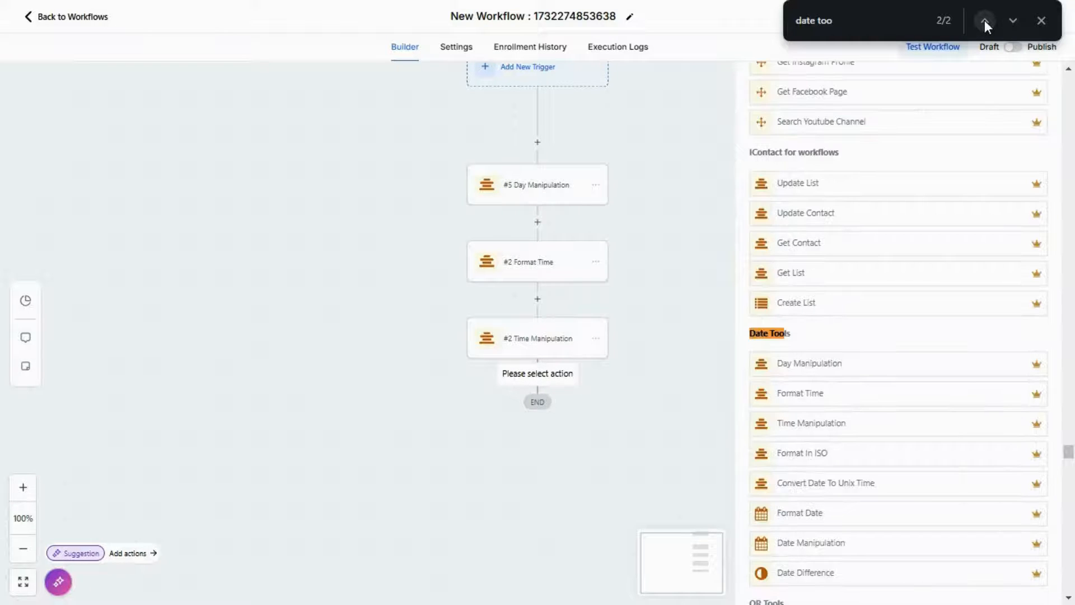
click(985, 20)
click(985, 20)
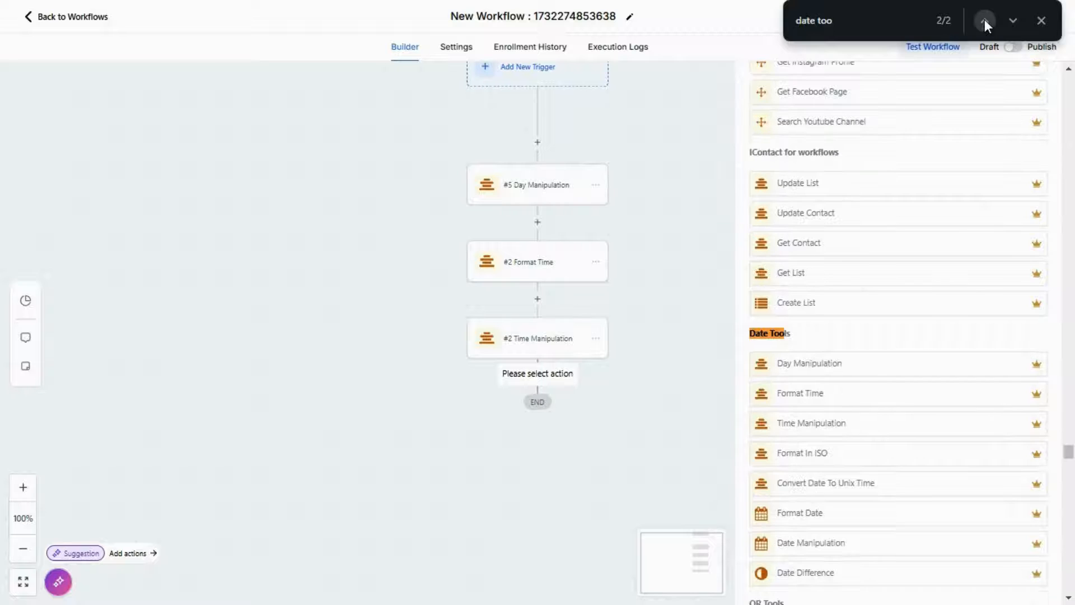
click(868, 456)
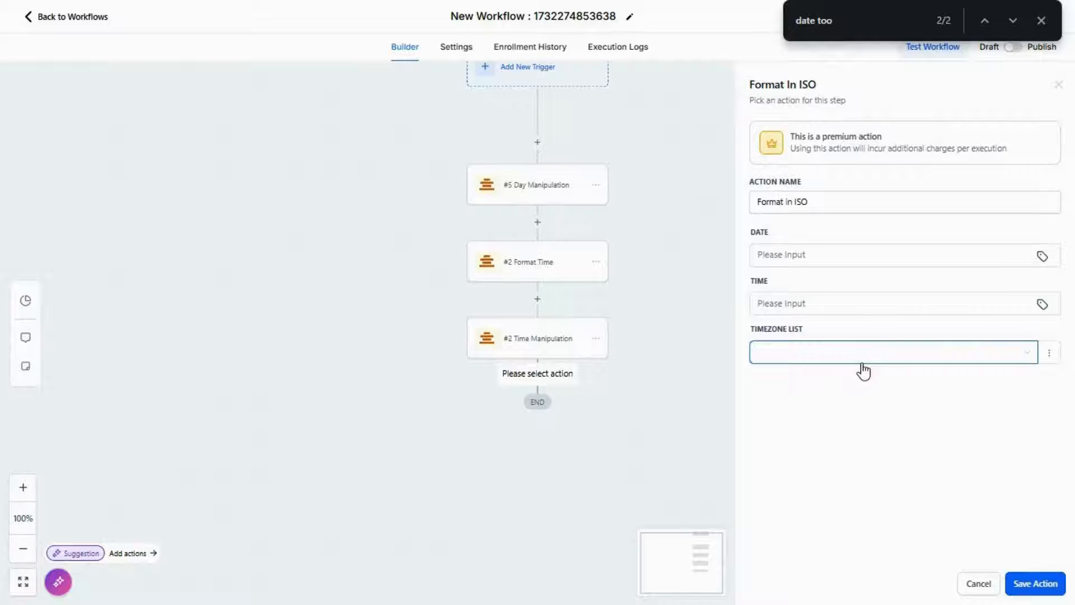
Step: Set Format In ISO's date to 2024-11-21, time to 6:00 and timezone to Australia/Sydney, and save the action
click(805, 253)
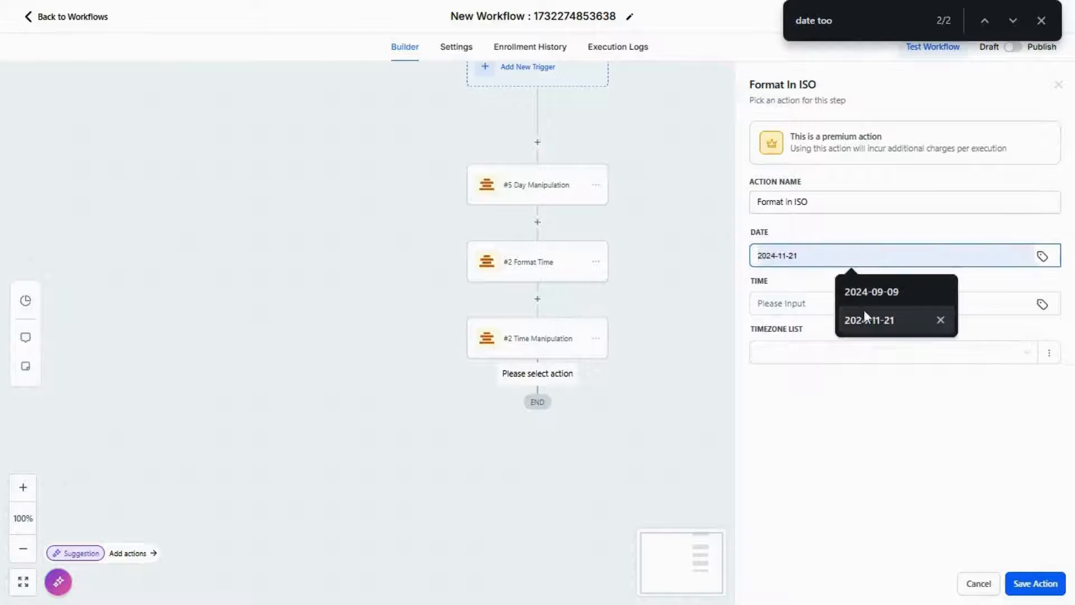
click(865, 310)
click(819, 312)
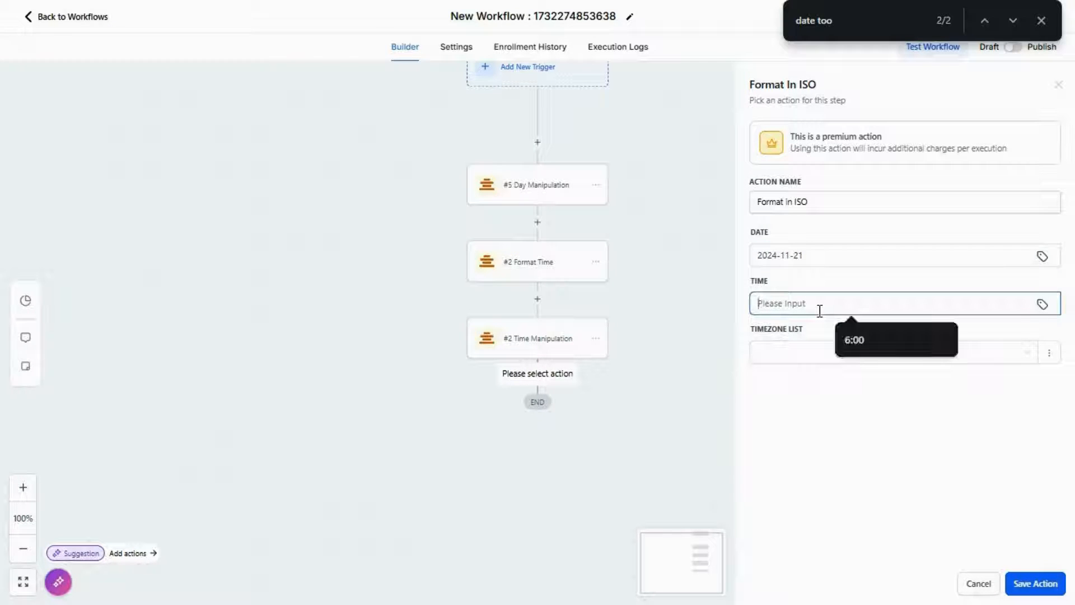
click(842, 336)
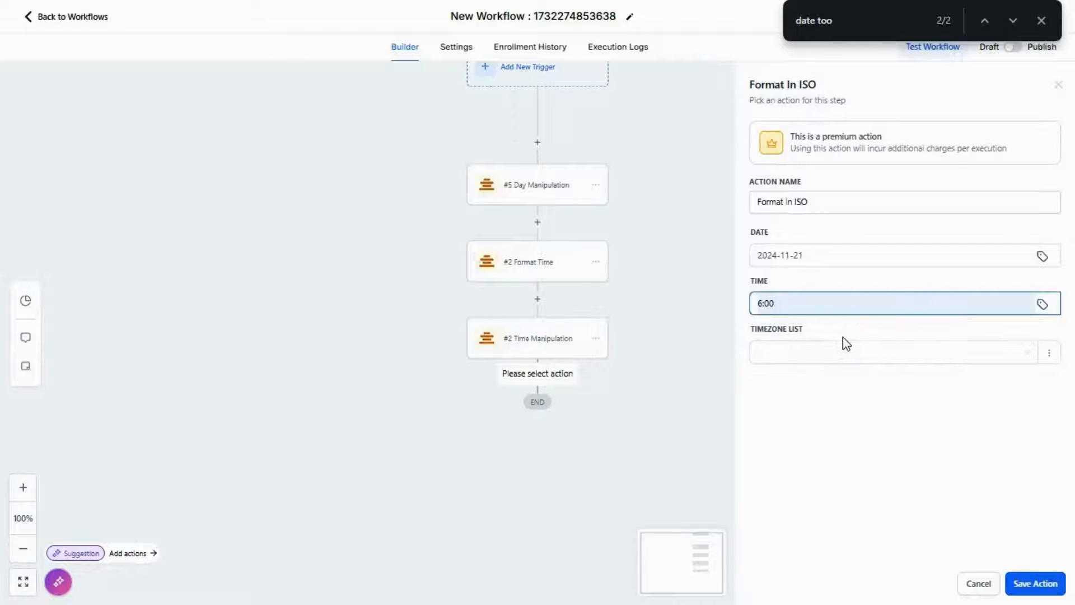
click(837, 352)
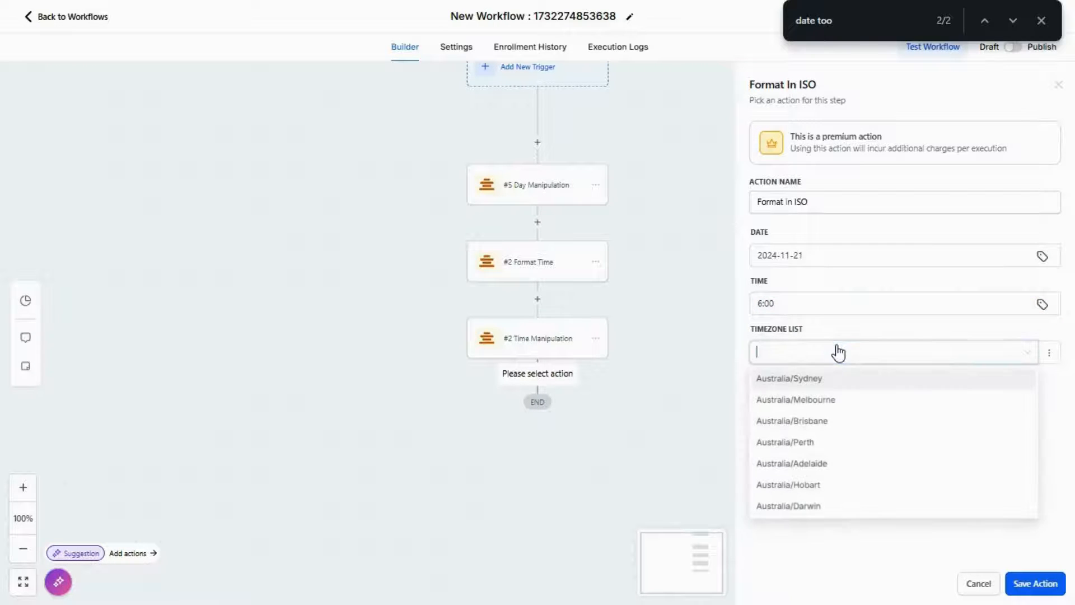
click(822, 380)
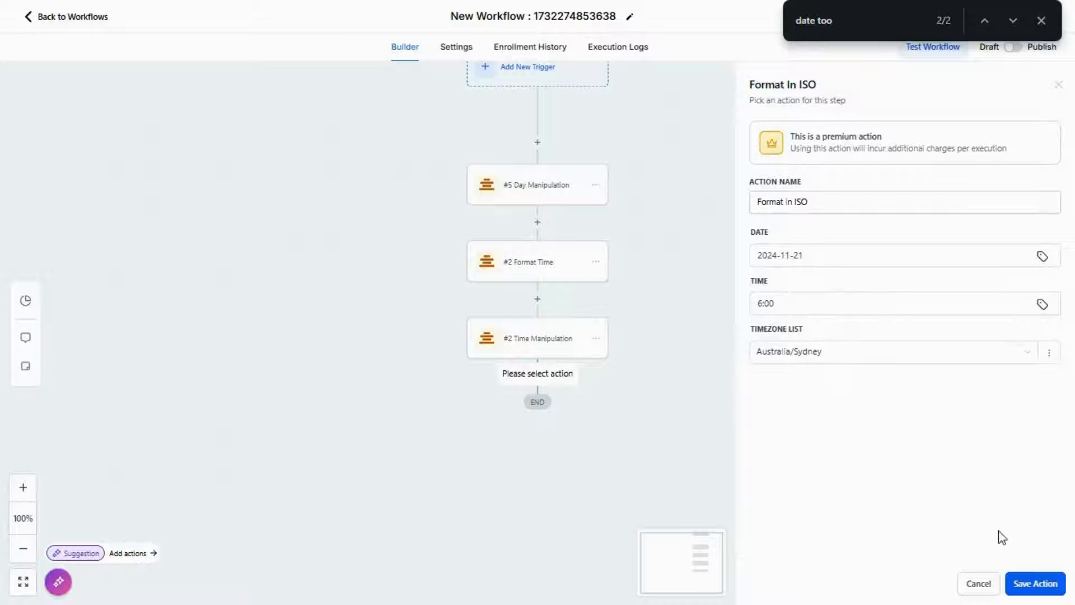
click(1026, 583)
Step: Add a Date Tools Convert Date To Unix Time action after Format in ISO, mapping its date to Day Manipulation's date output
click(537, 452)
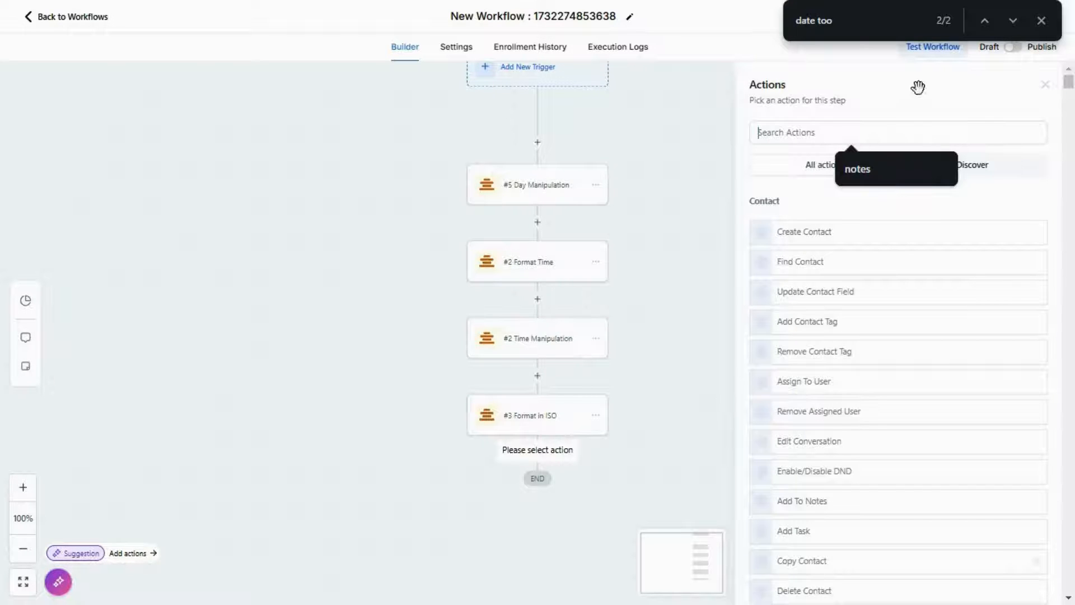
click(982, 18)
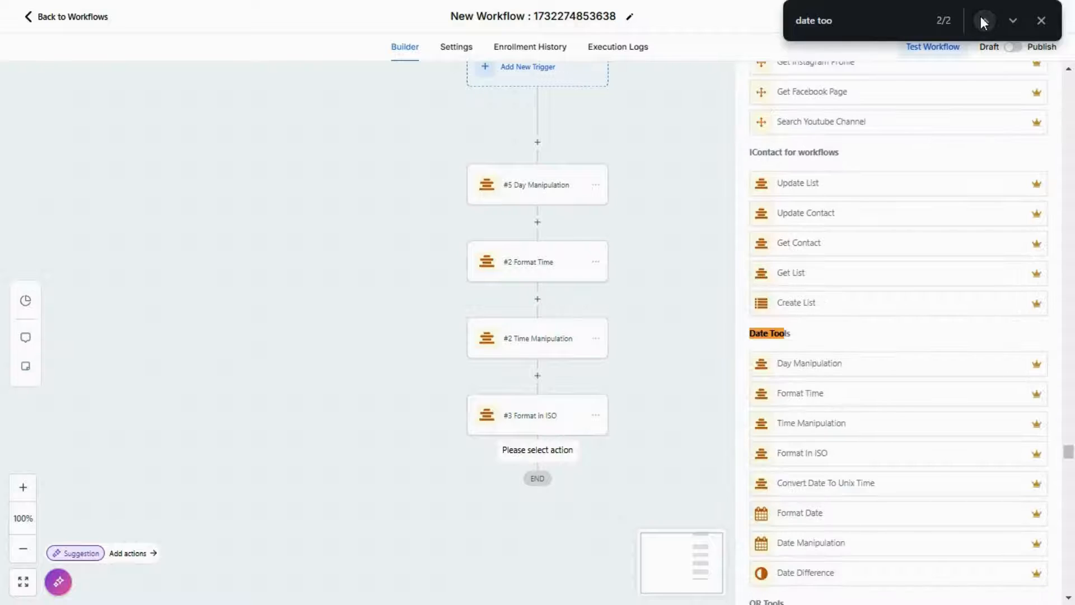
click(876, 484)
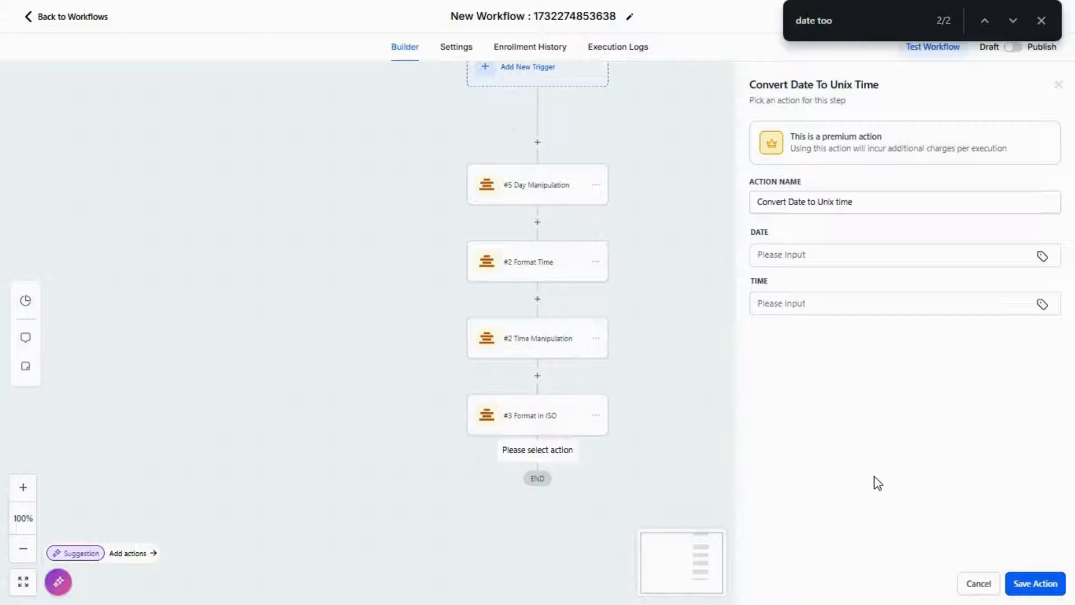
click(1042, 255)
click(918, 521)
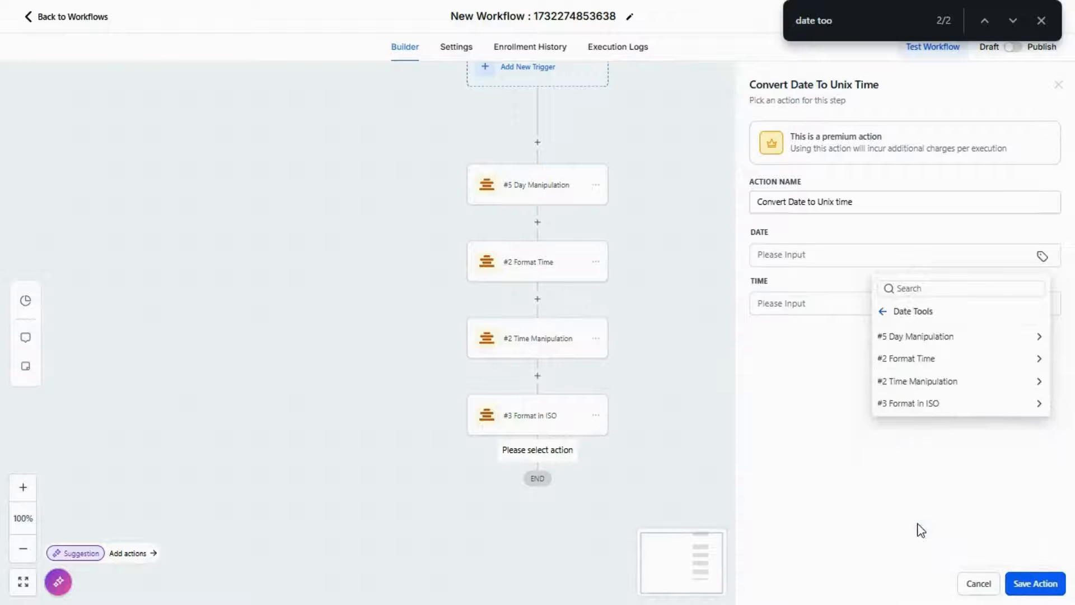
click(925, 339)
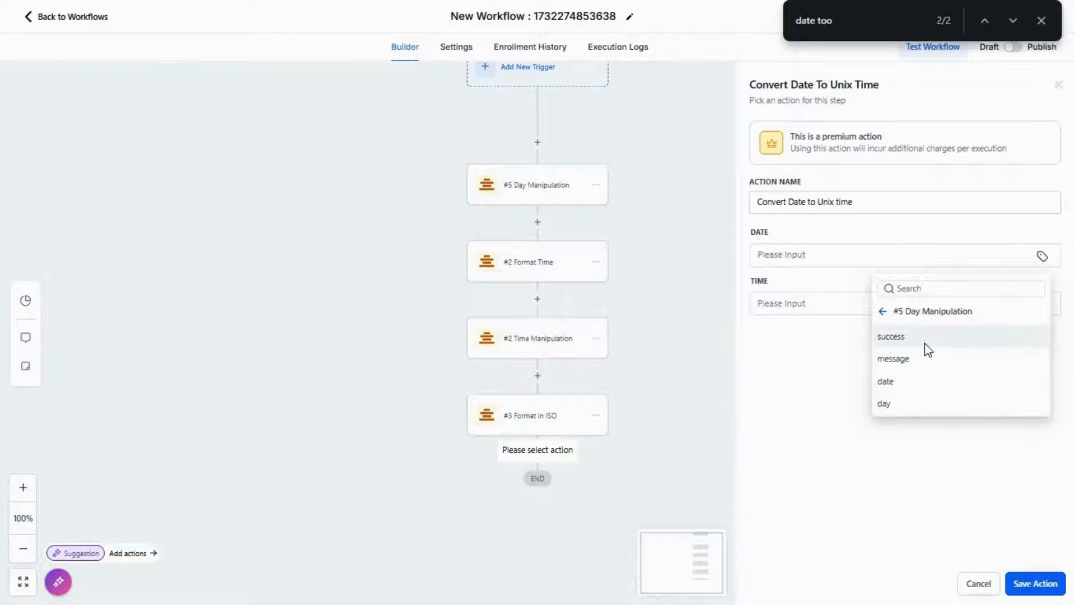
click(916, 376)
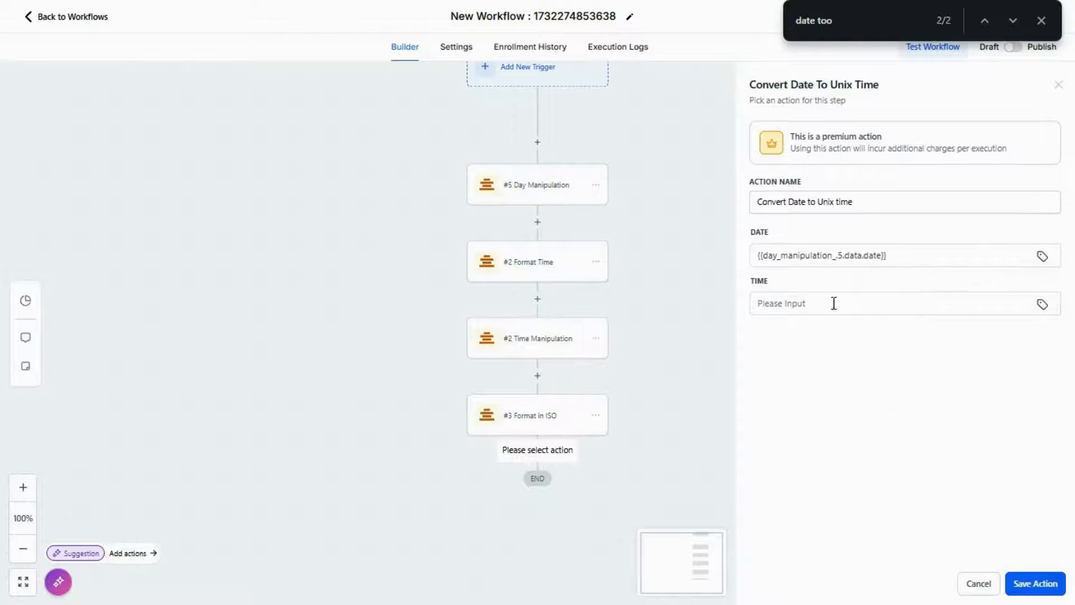
Step: Map the Convert Date To Unix Time action's time to the response output of Format Time, and save the action
click(833, 303)
click(855, 336)
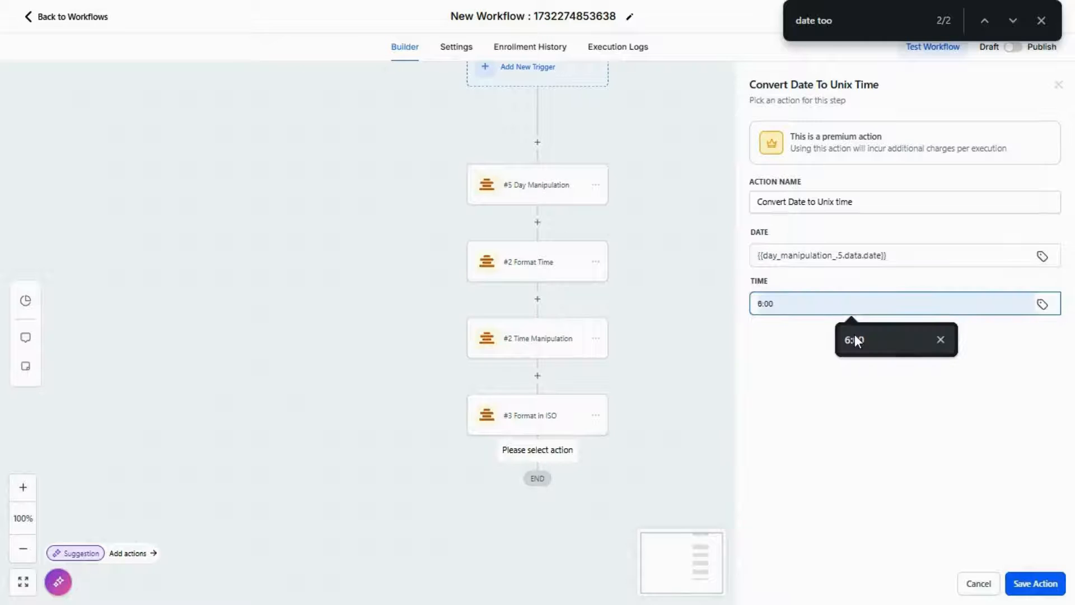
click(1043, 305)
click(958, 265)
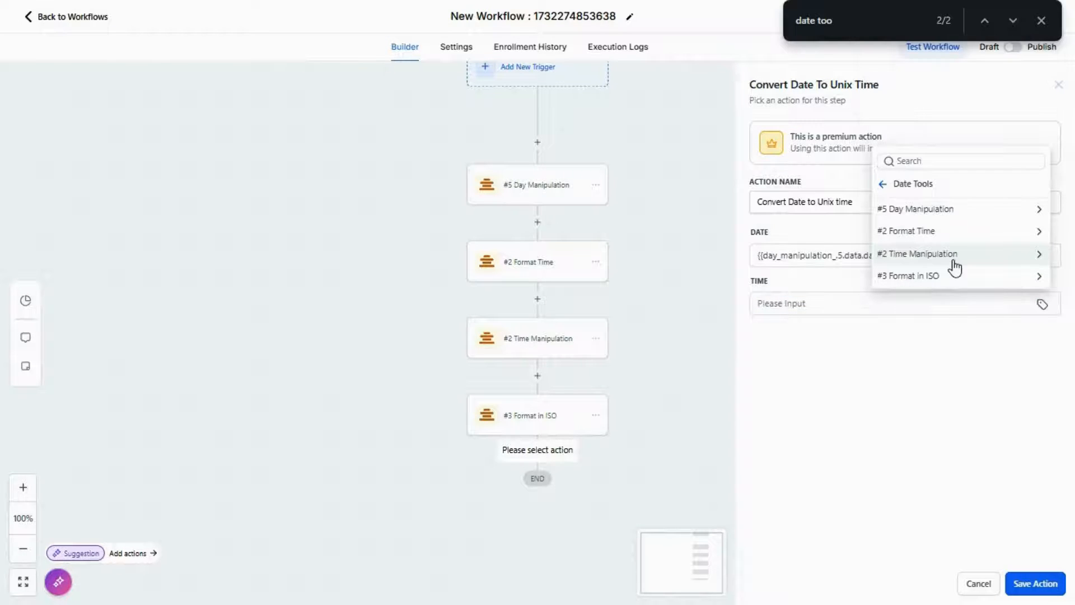
click(968, 231)
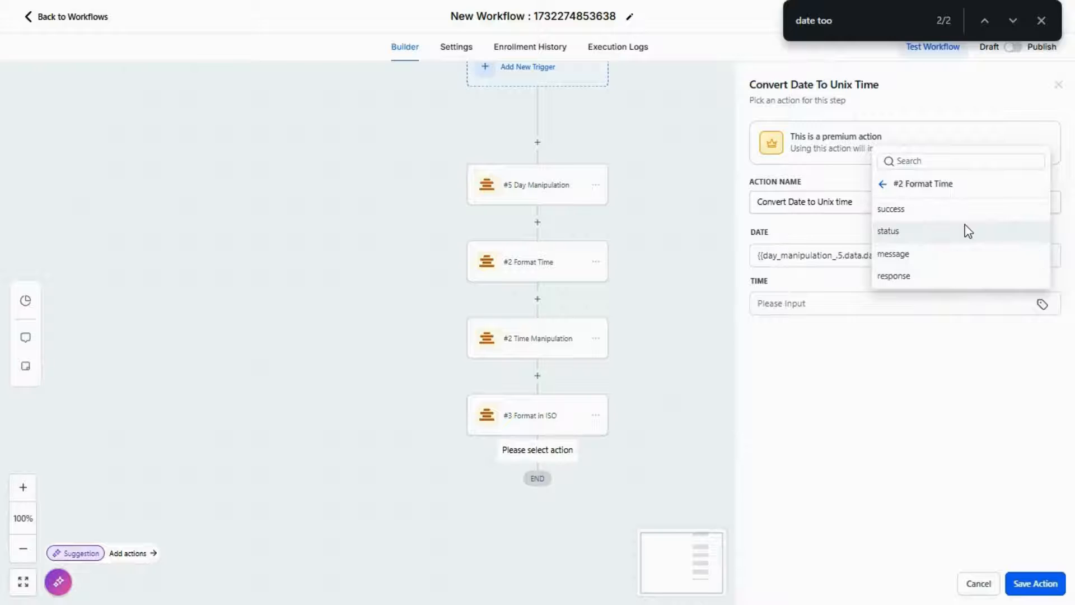
click(883, 184)
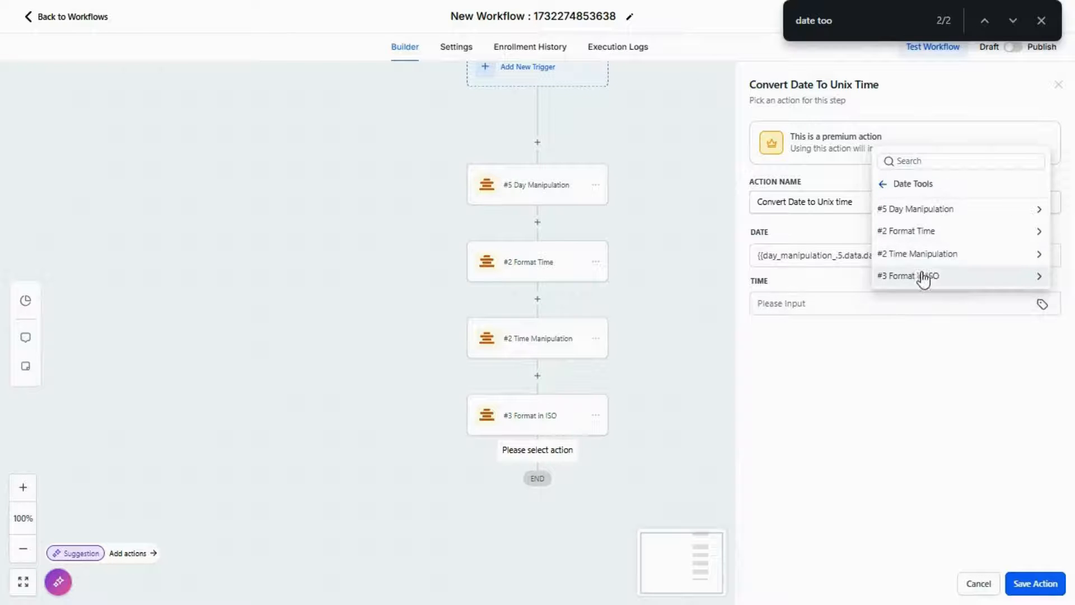
click(925, 277)
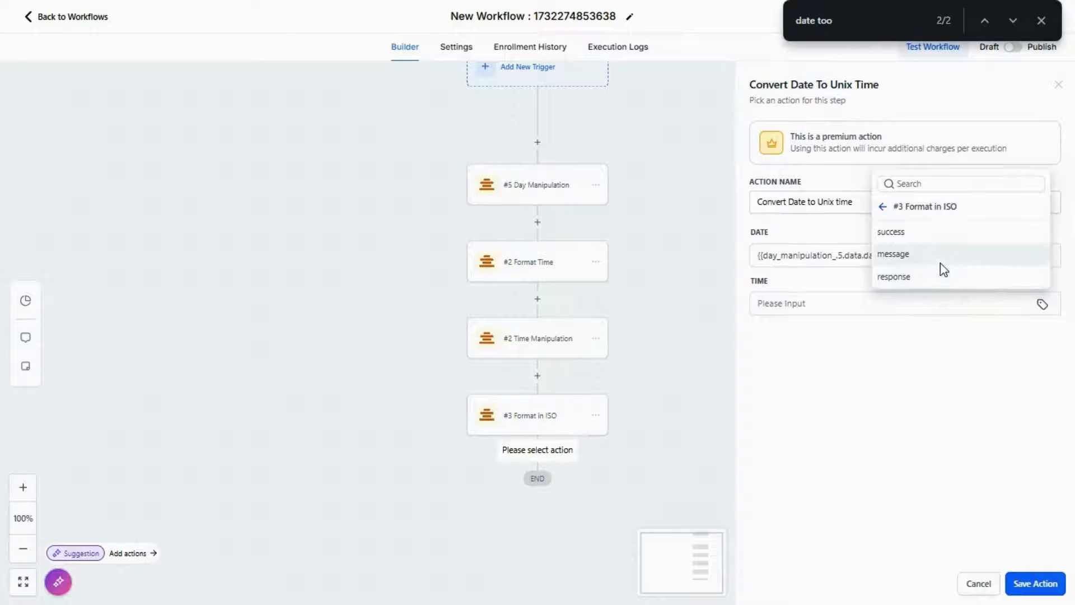
click(883, 208)
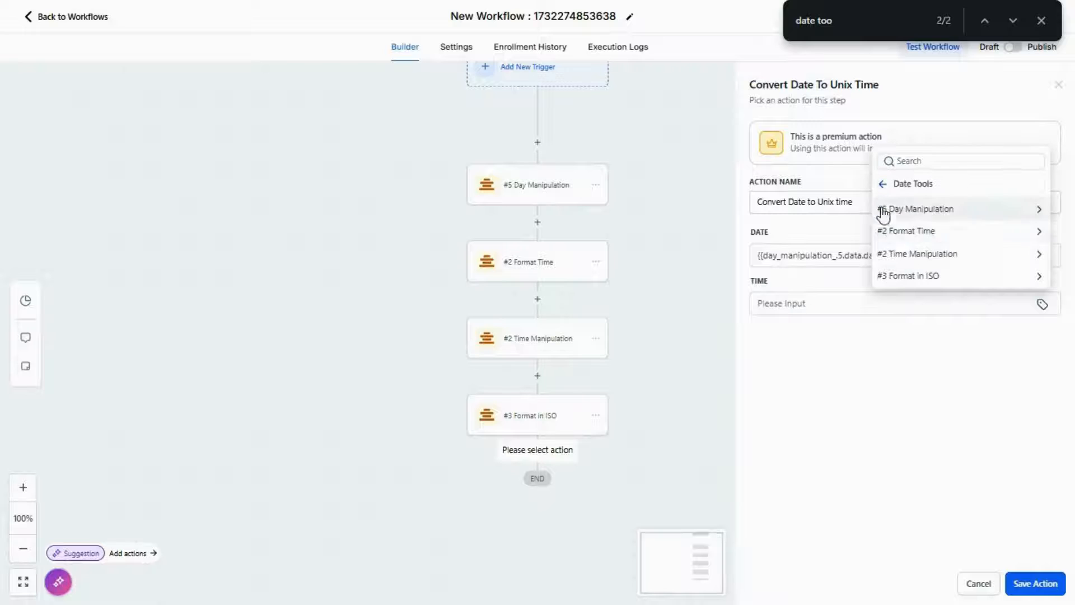
click(963, 231)
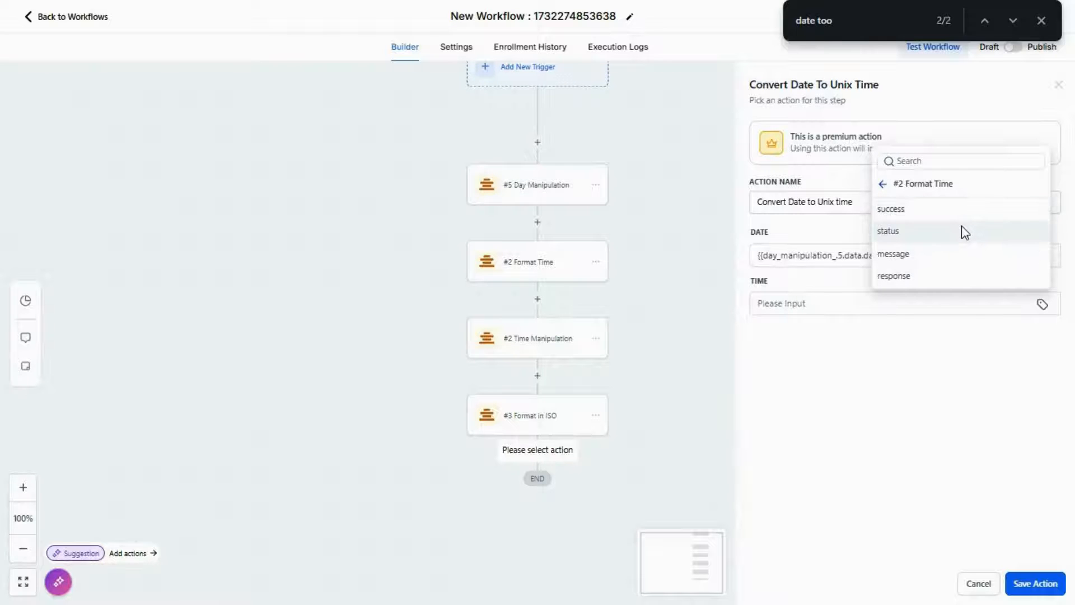
click(949, 275)
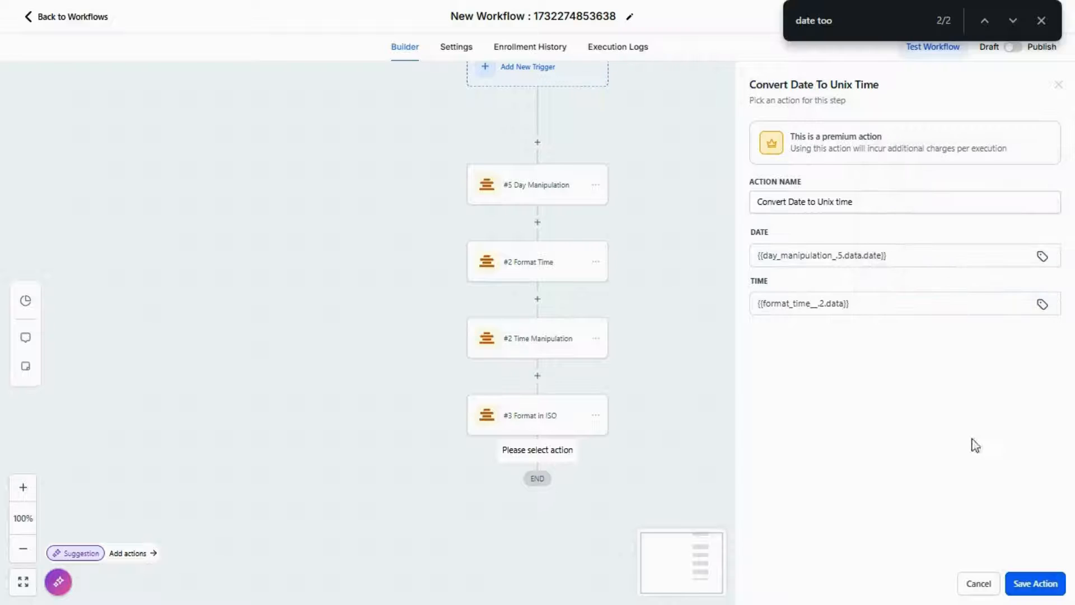
click(1019, 584)
Step: Add a Format Date action from the Date Tools group after Convert Date to Unix time
scroll(569, 360, down, 2)
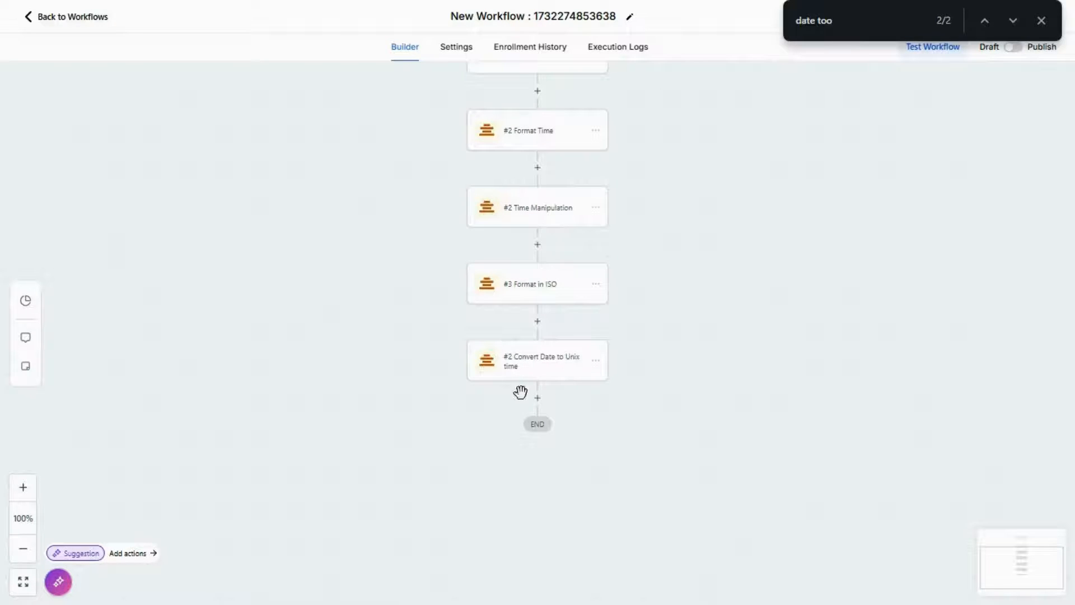
click(538, 398)
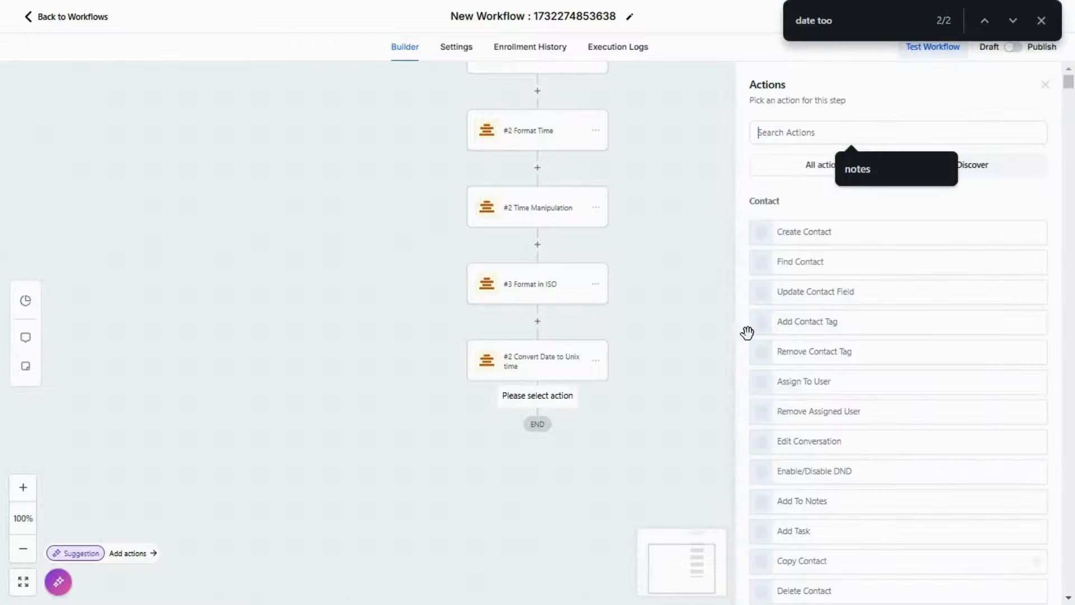
click(980, 26)
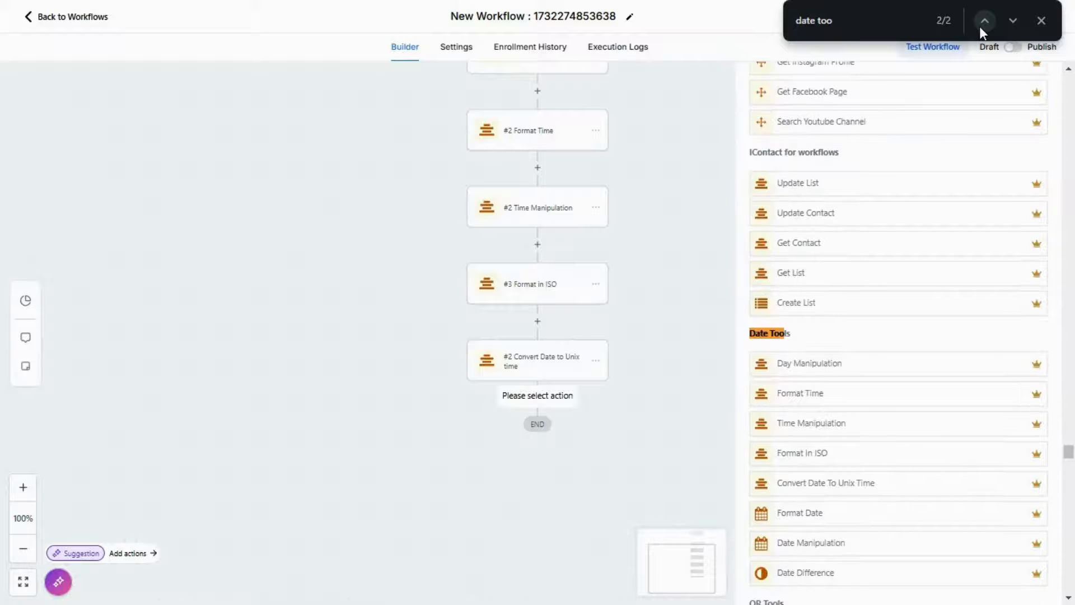
click(847, 522)
Step: Set Format Date's date to 2024-11-21 and date format to YYYY-MM-DD HH:mm:ss, and save the action
click(809, 255)
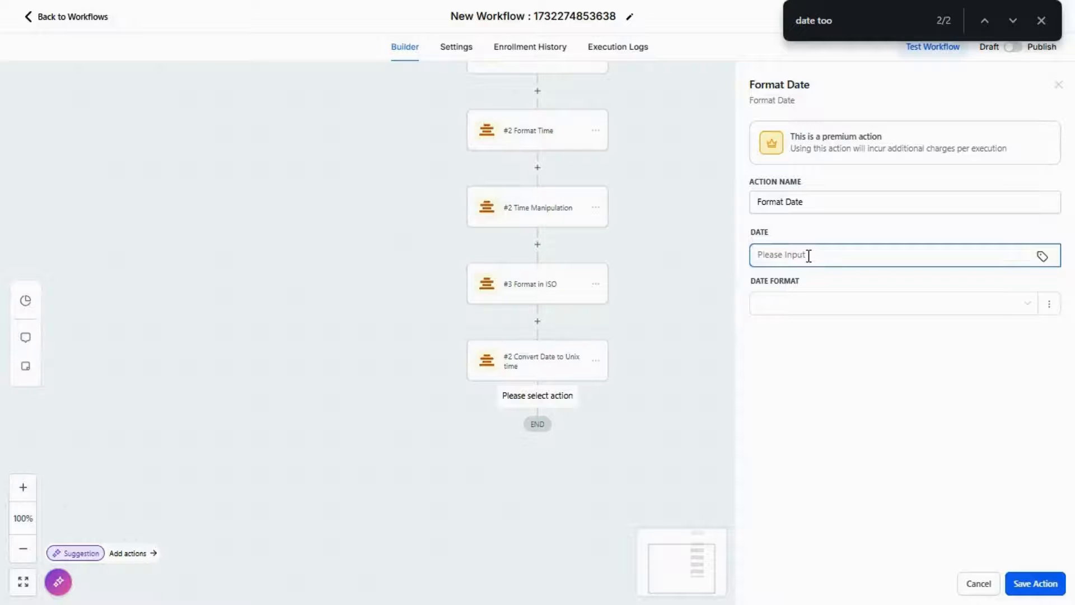
text(2024-11-21)
click(822, 311)
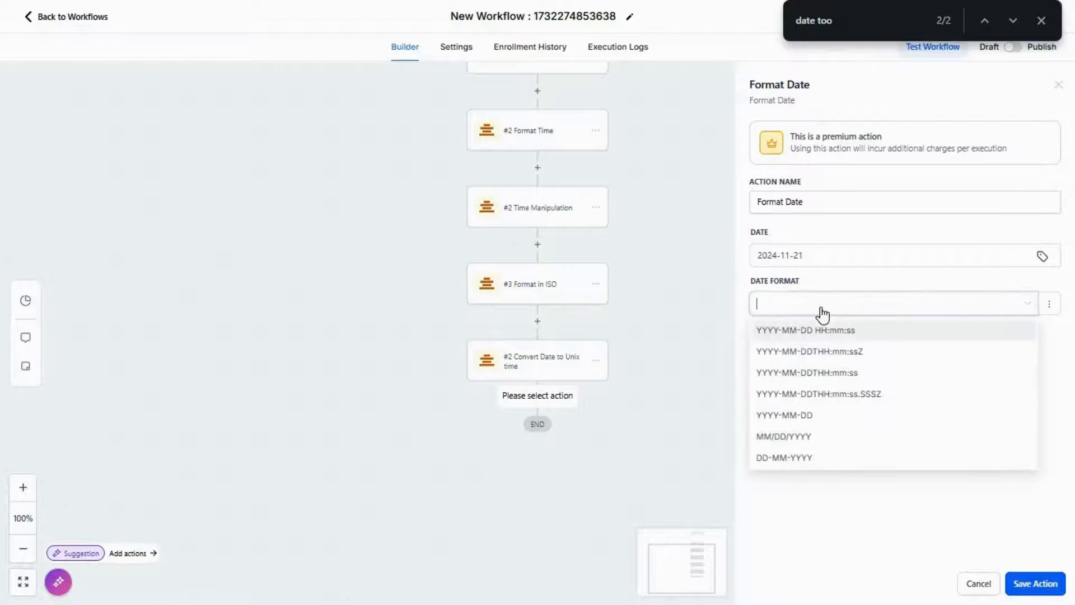
click(881, 338)
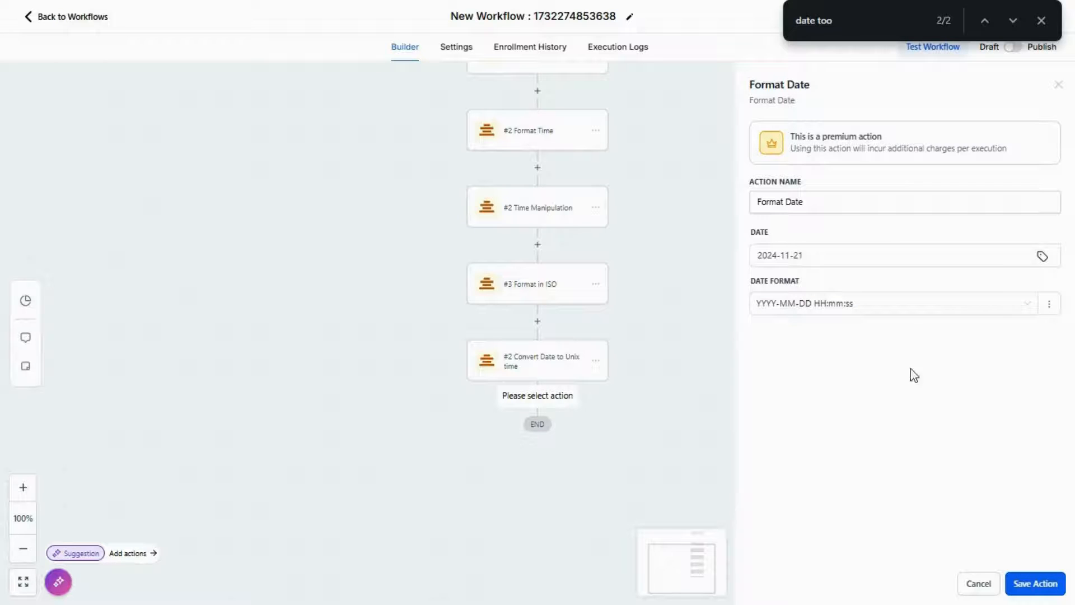
click(871, 306)
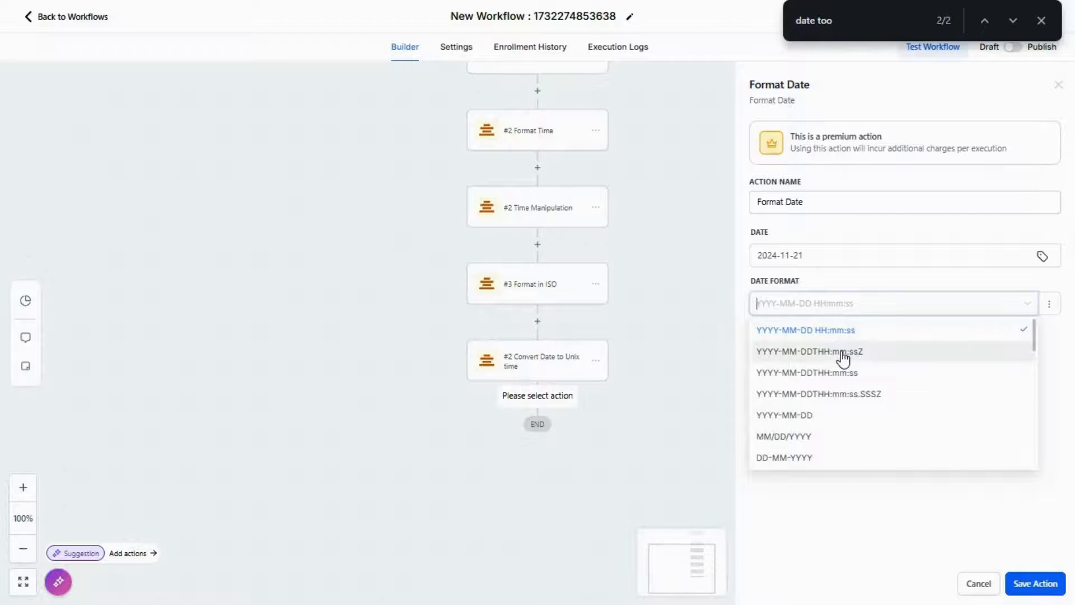
click(900, 262)
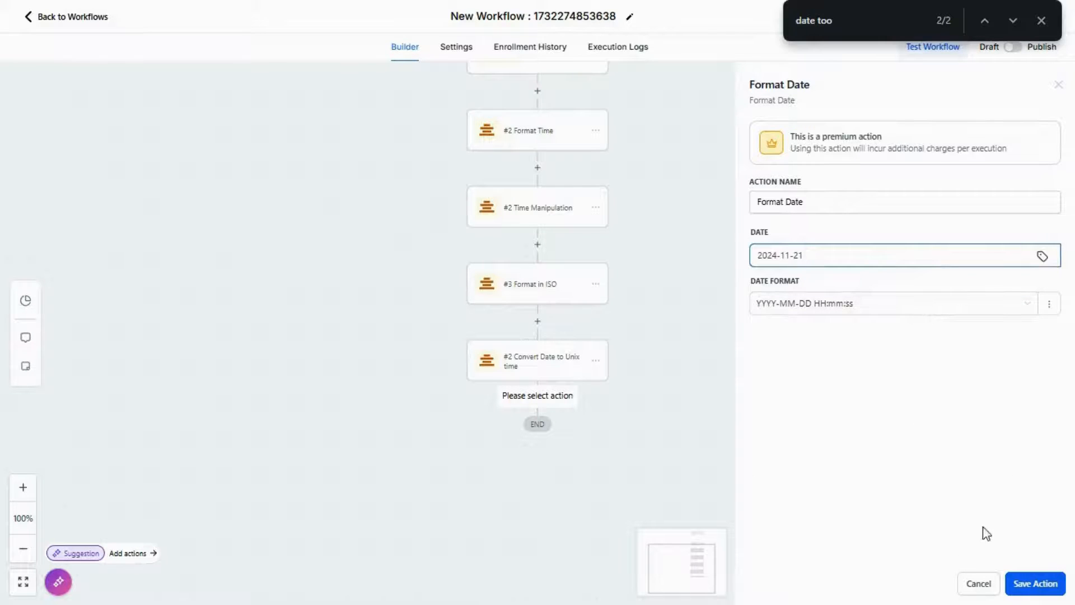
click(1020, 587)
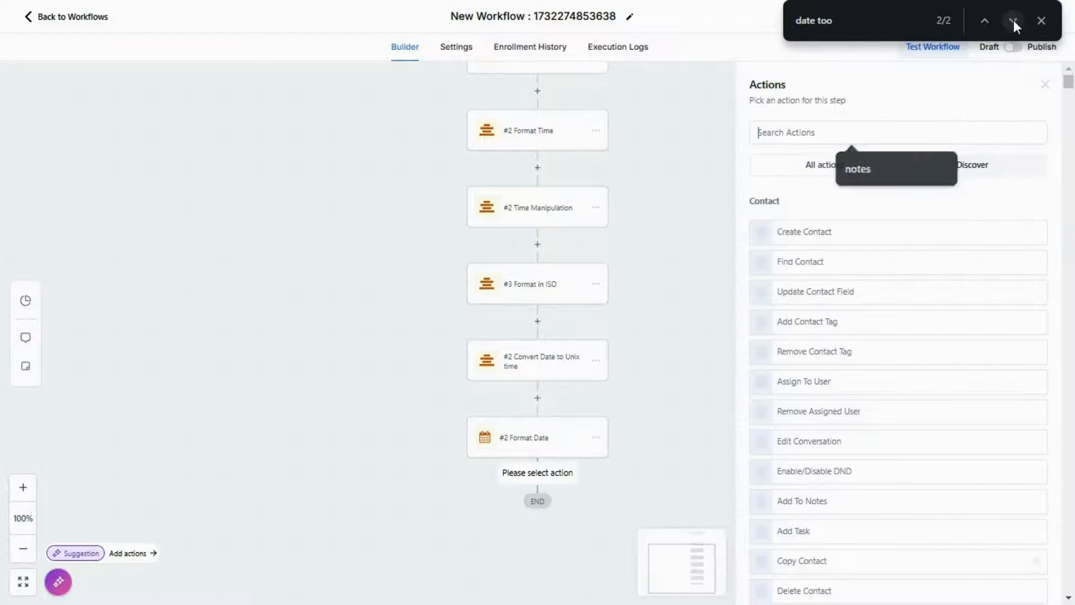
Step: Add a Date Manipulation action from the Date Tools group that includes Day Manipulation, placing it after Format Date
click(1014, 21)
click(1014, 20)
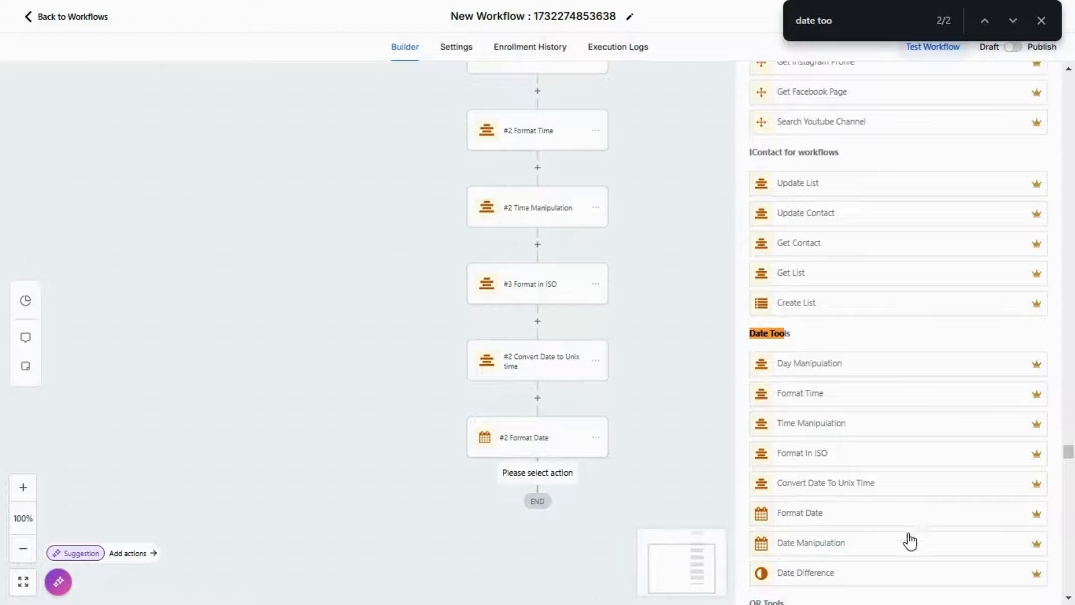
click(884, 550)
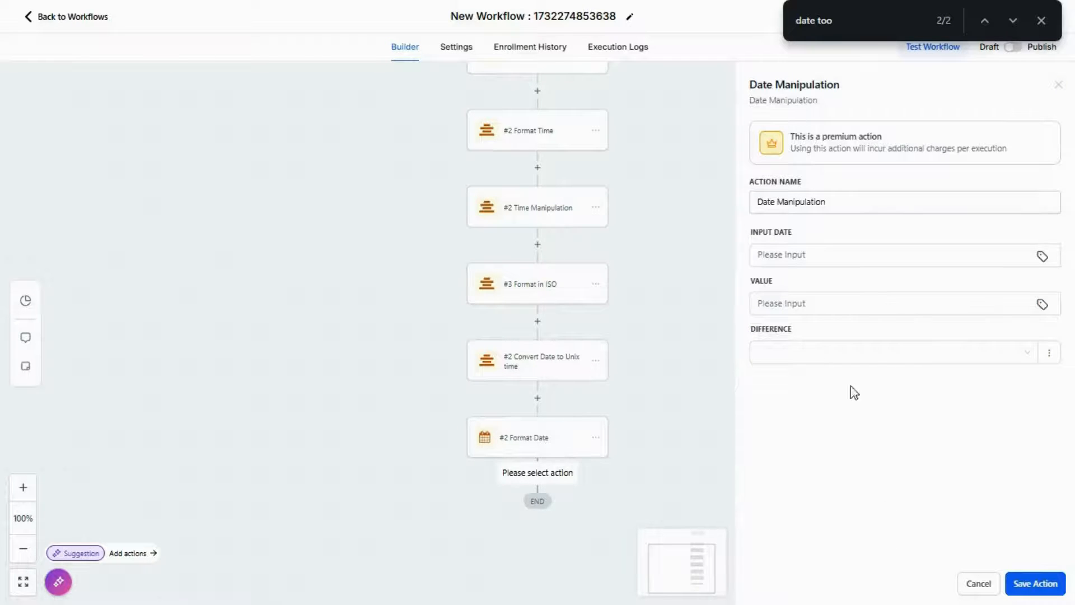
Step: Set Date Manipulation's input date to 2024-11-21, value to 5 and difference to Increase-Weeks, and save the action
click(809, 256)
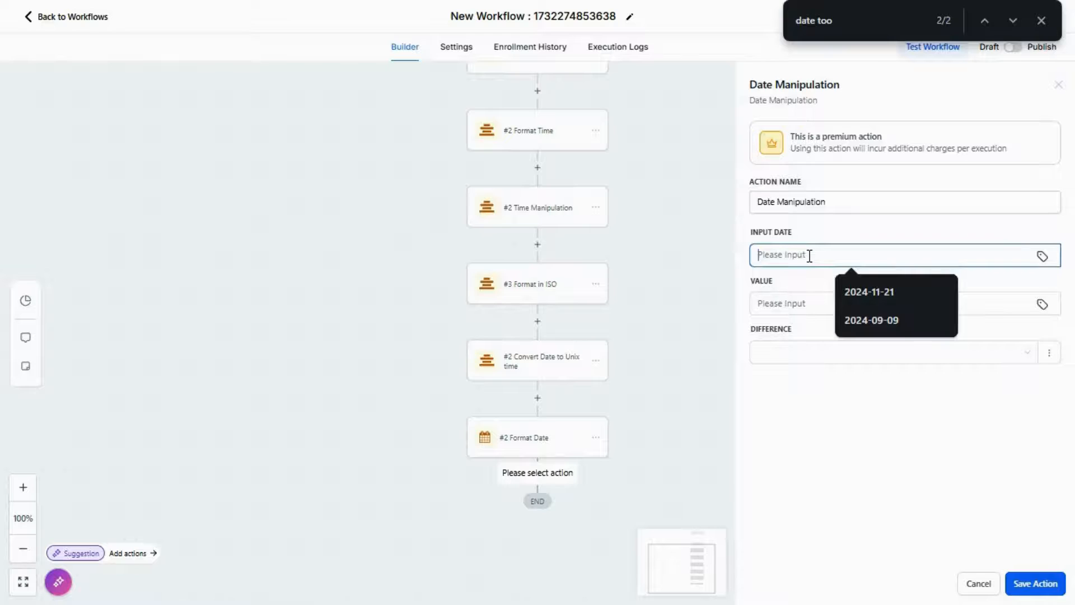
click(890, 286)
click(816, 303)
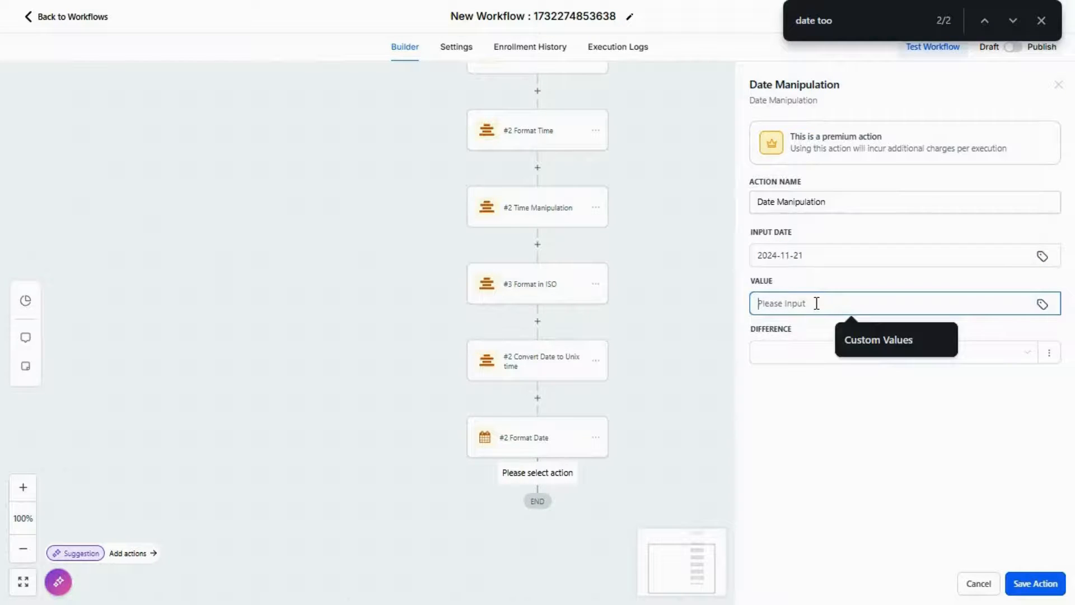
text(5)
click(784, 352)
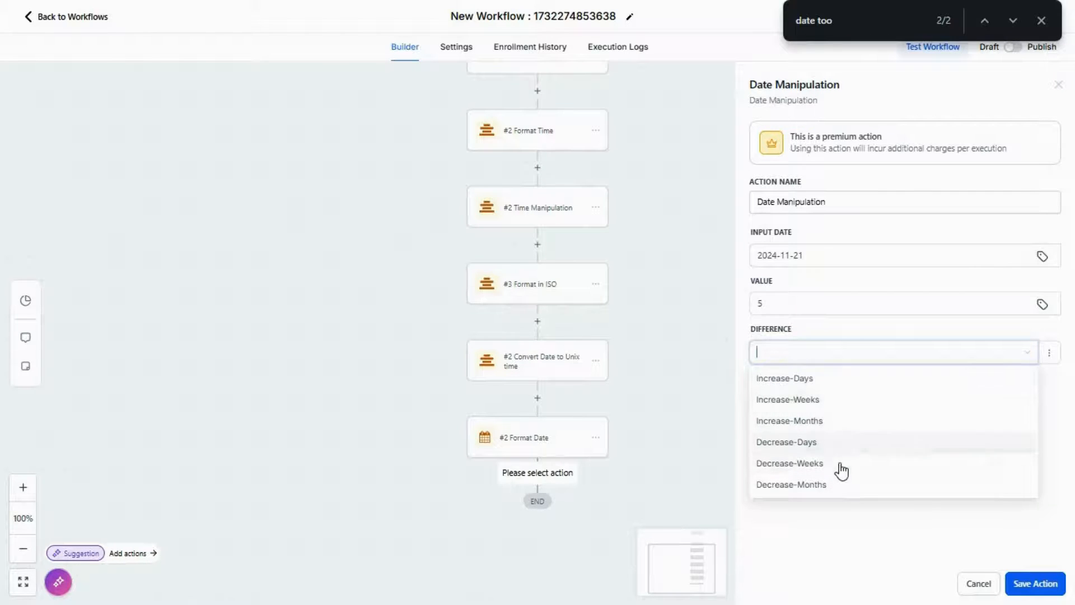
click(818, 399)
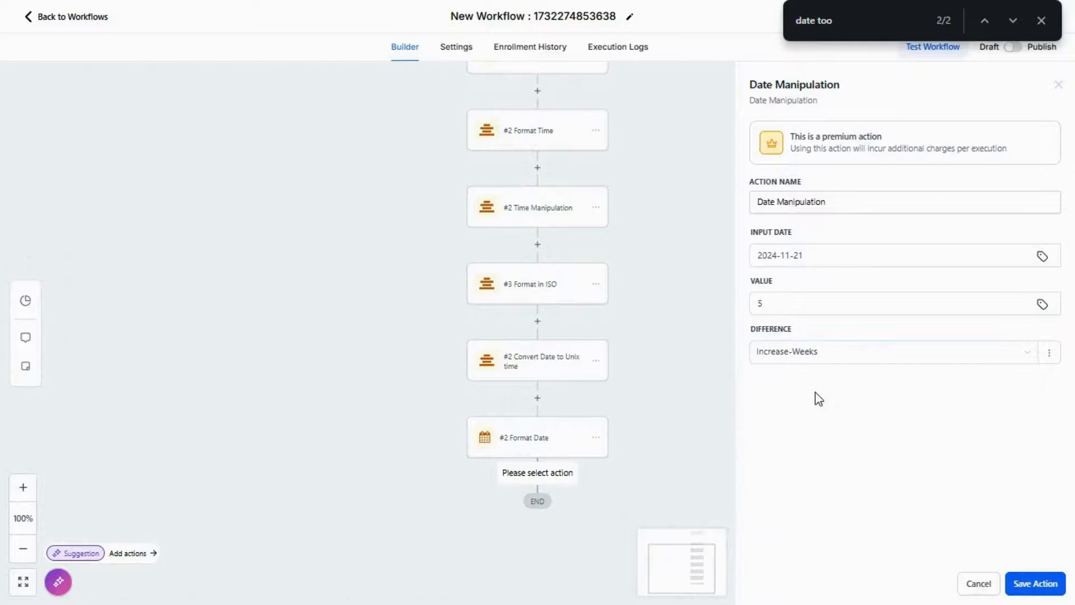
click(1023, 583)
Step: Add a Date Difference action from the Date Tools group after Date Manipulation
scroll(644, 362, down, 3)
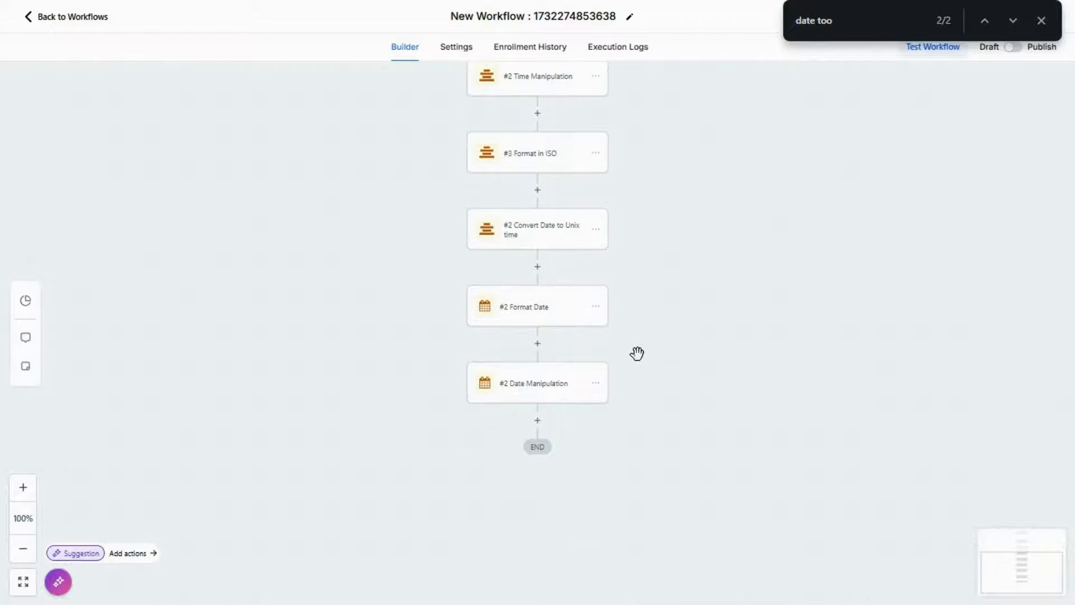
click(537, 419)
click(1013, 21)
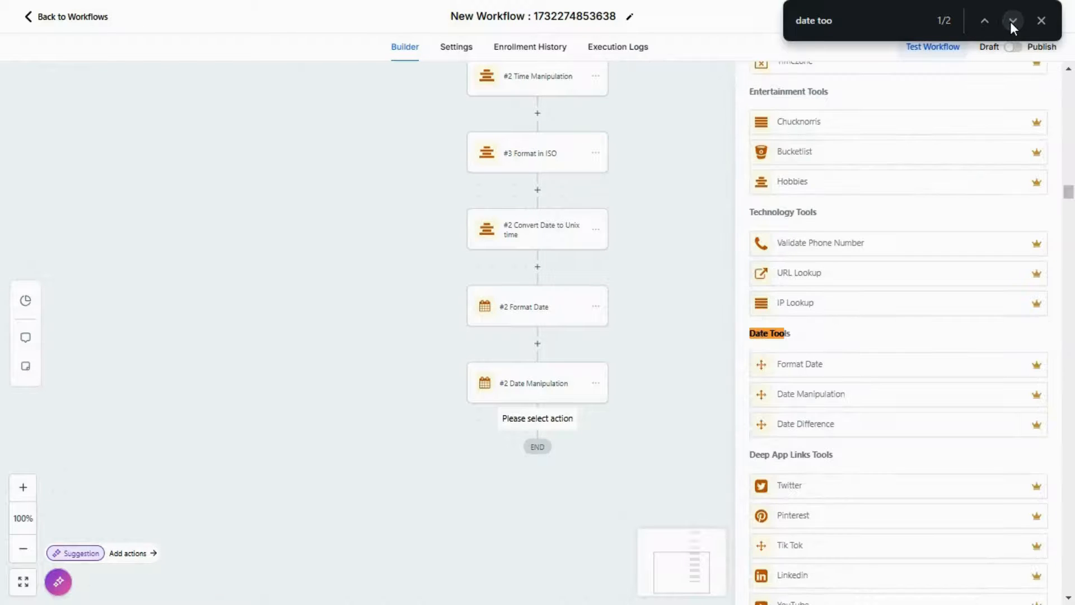
click(1013, 21)
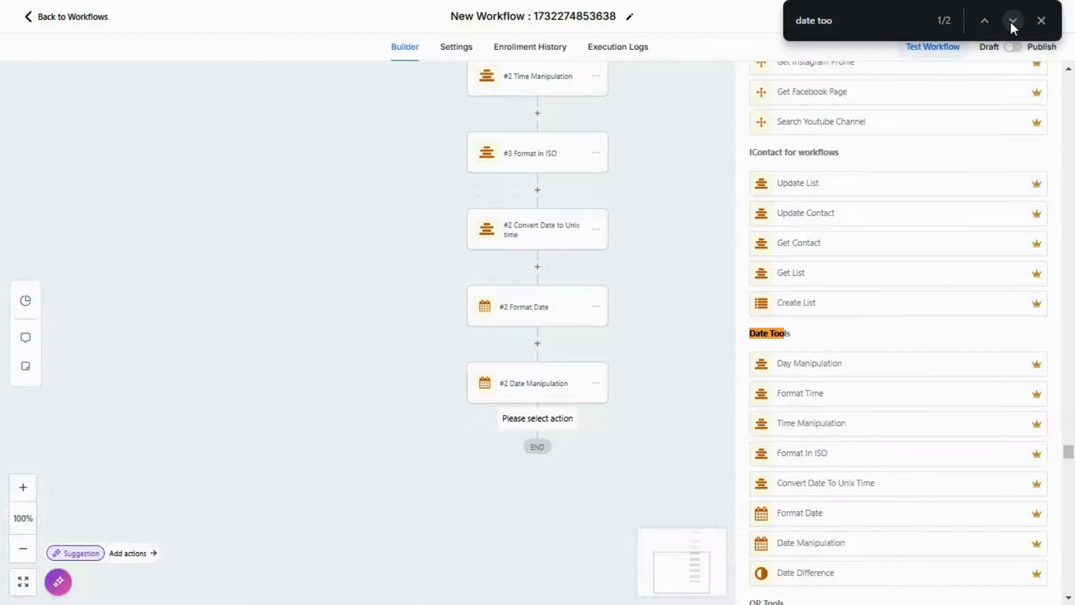
click(838, 573)
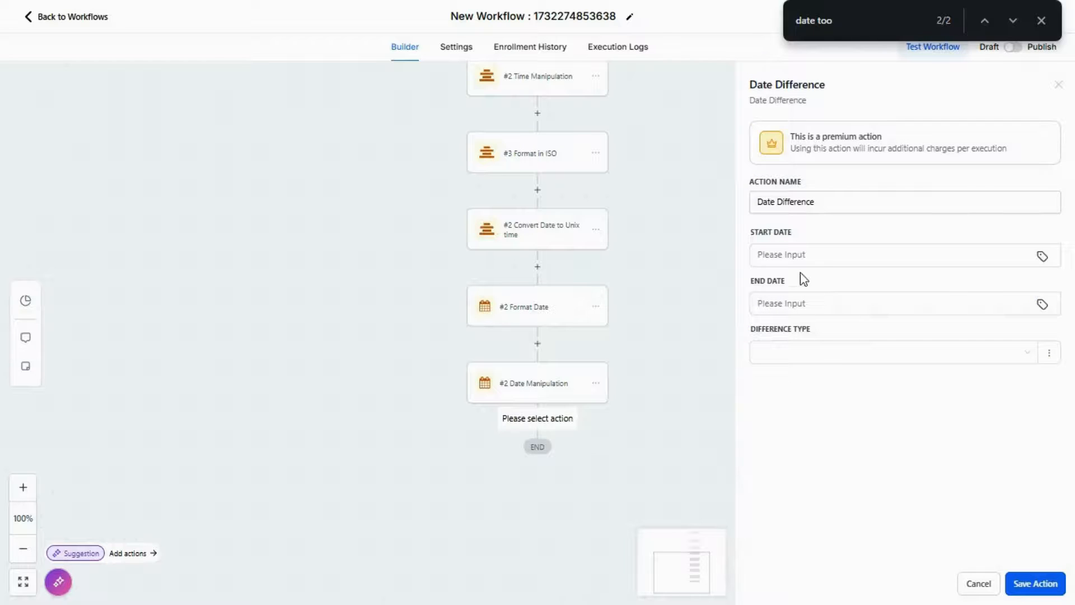
Step: Map Date Difference's start date to the date output of Day Manipulation
click(791, 263)
click(1041, 256)
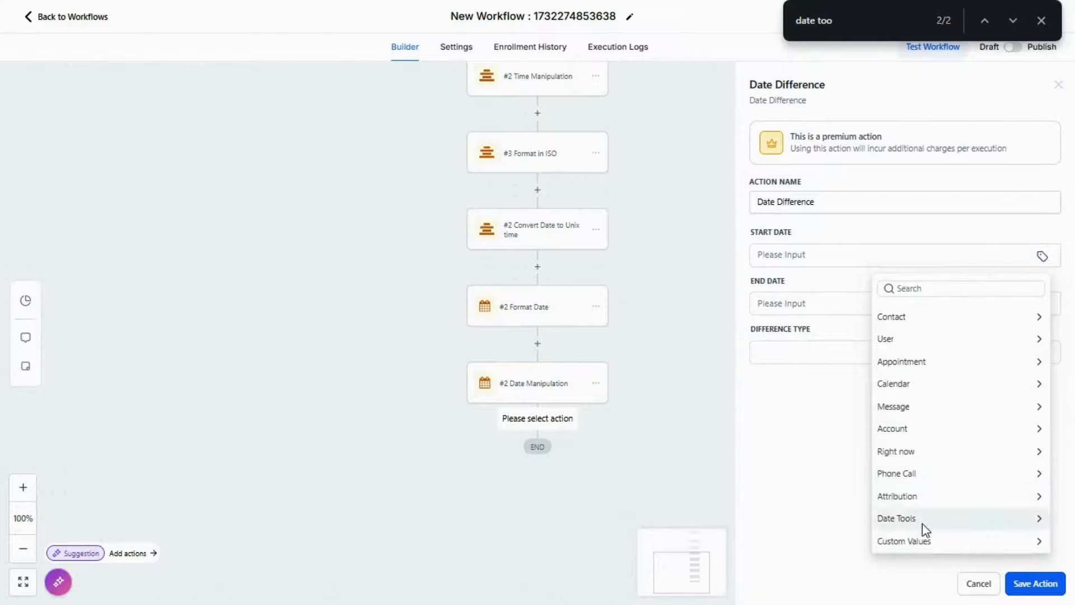
click(924, 517)
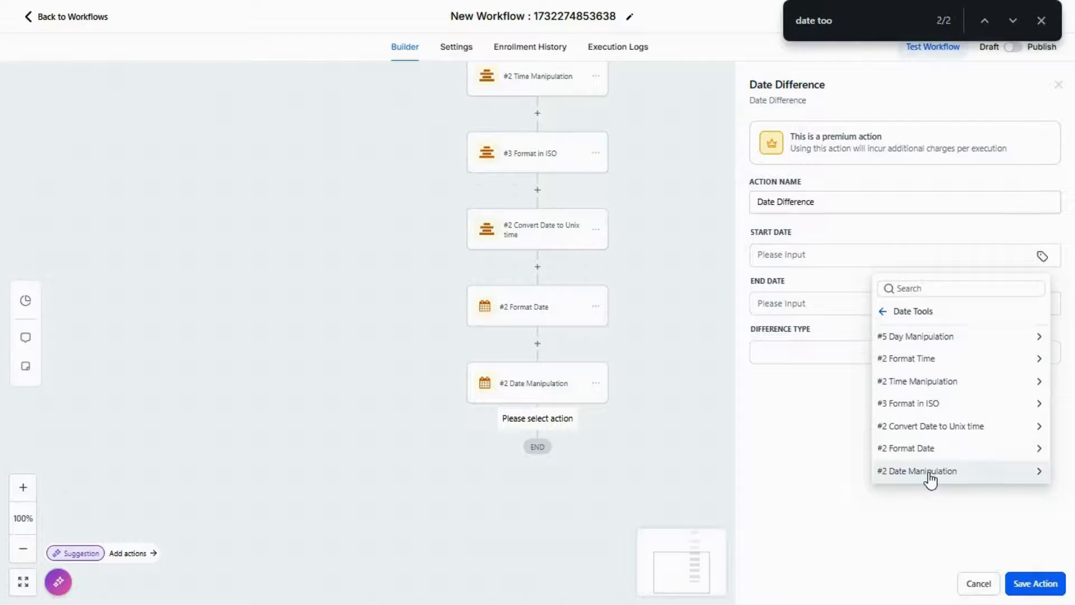
click(952, 336)
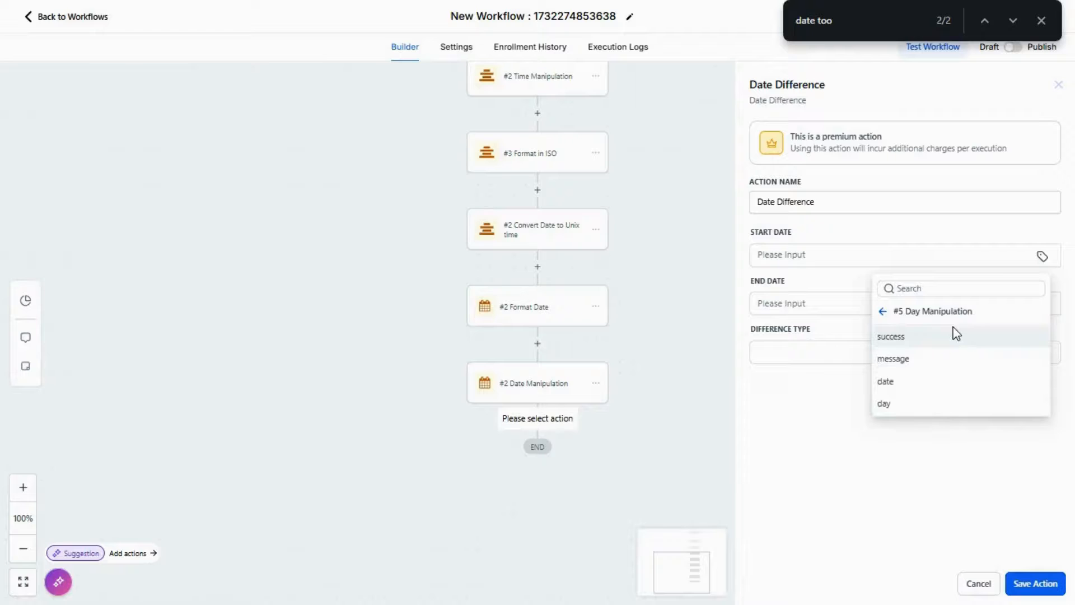
click(927, 388)
Step: Set Date Difference's end date to 2024-11-22 and difference type to Days, and save the action
click(853, 299)
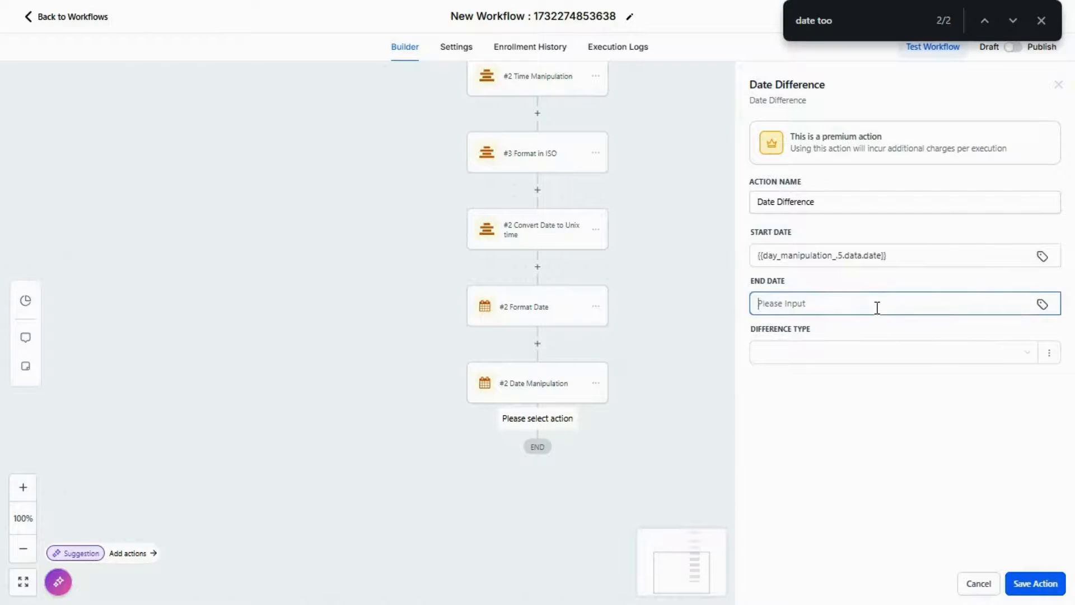
text(2024-11-21)
click(809, 355)
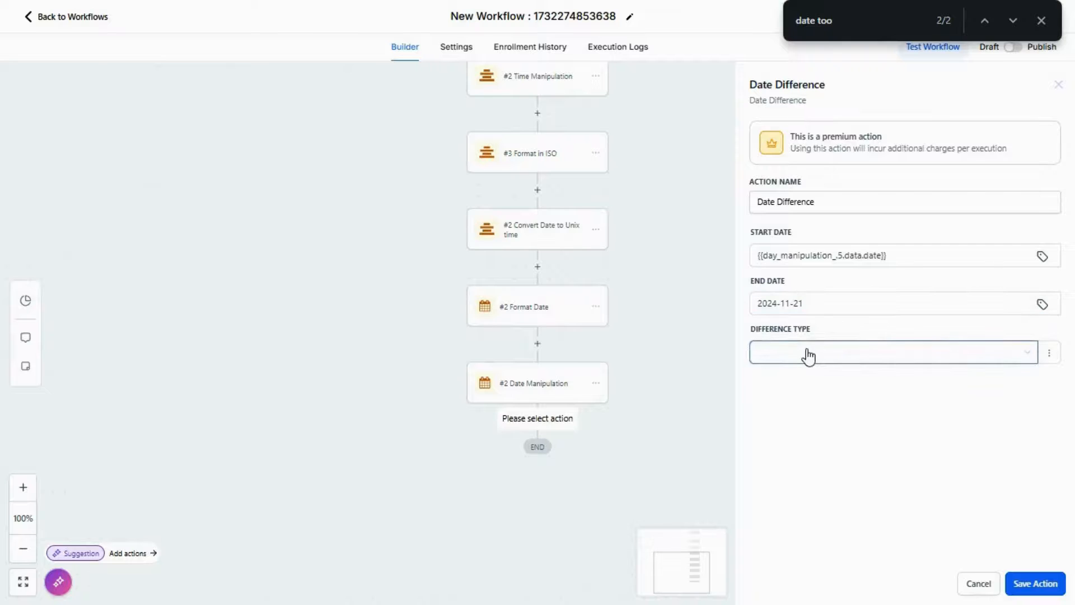
click(803, 378)
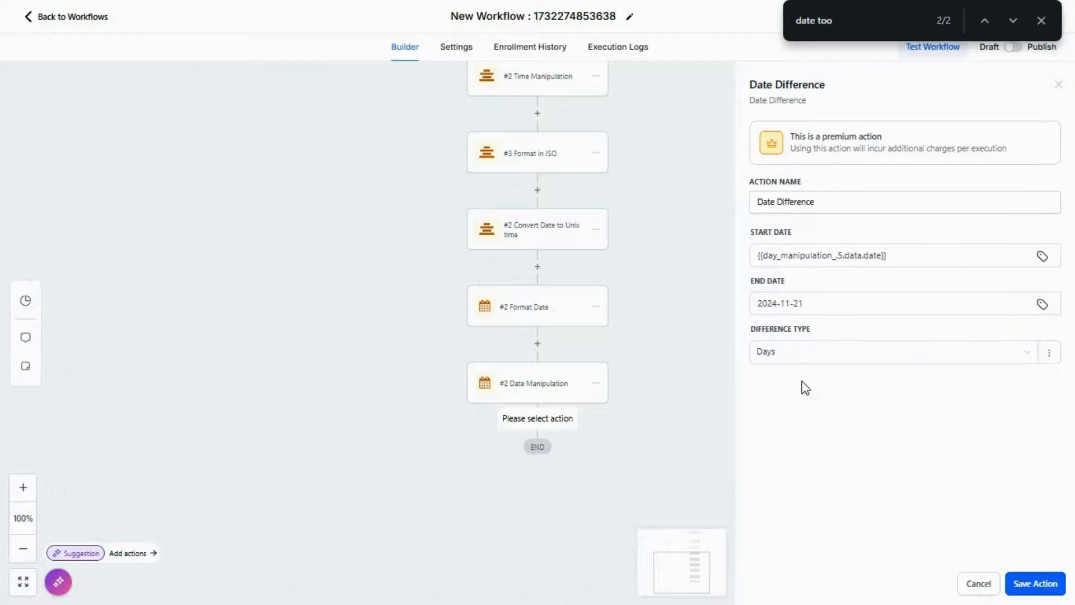
click(827, 305)
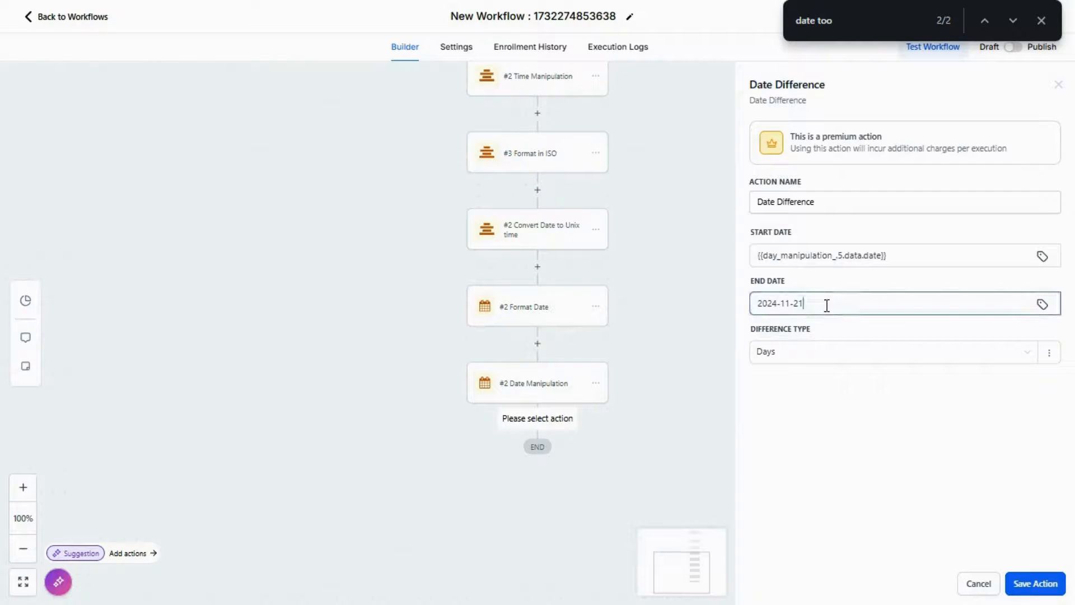
key(BackSpace)
text(2)
click(1035, 584)
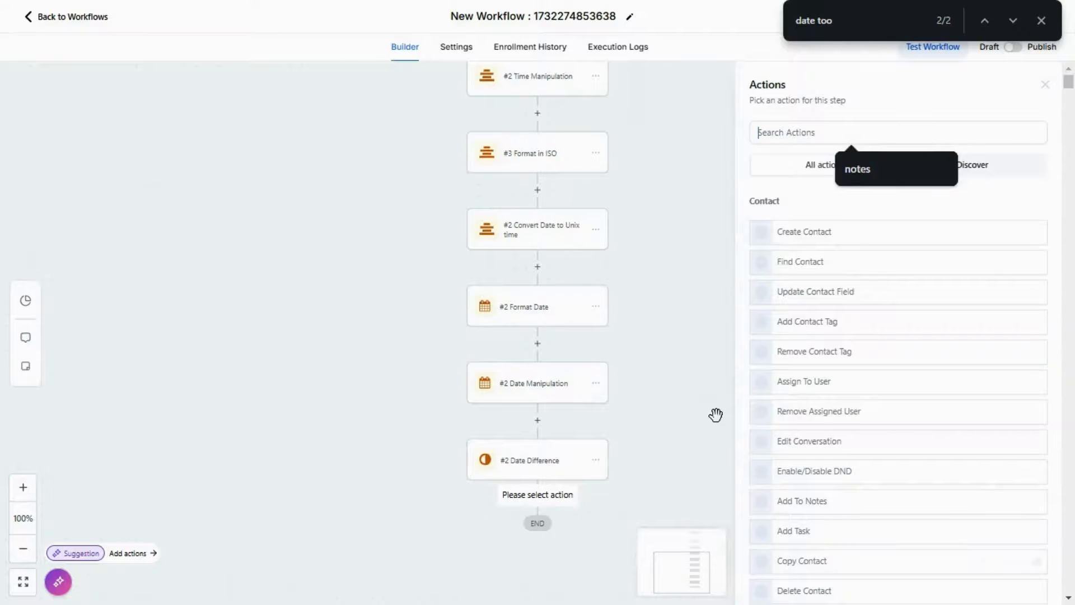
Step: Add an Add To Notes action after Date Difference and insert Day Manipulation's success output into the note
click(867, 173)
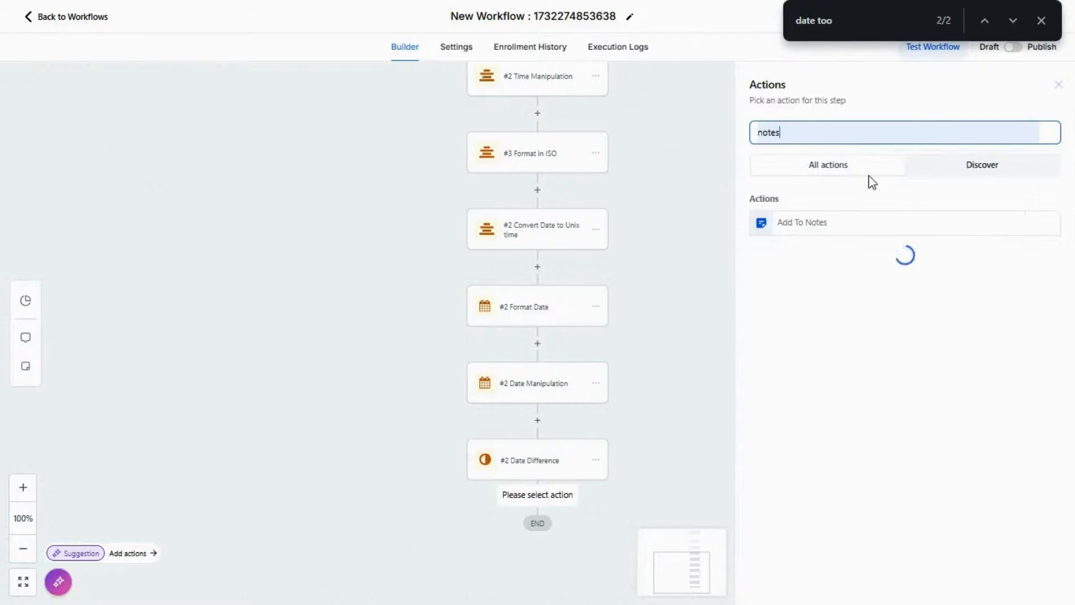
click(842, 230)
click(763, 212)
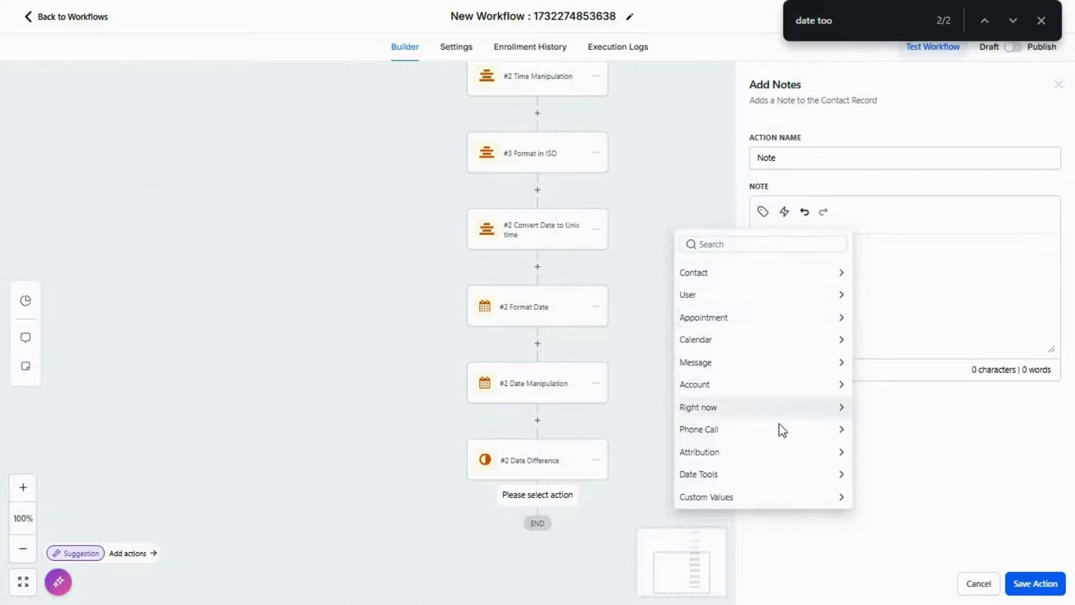
click(761, 476)
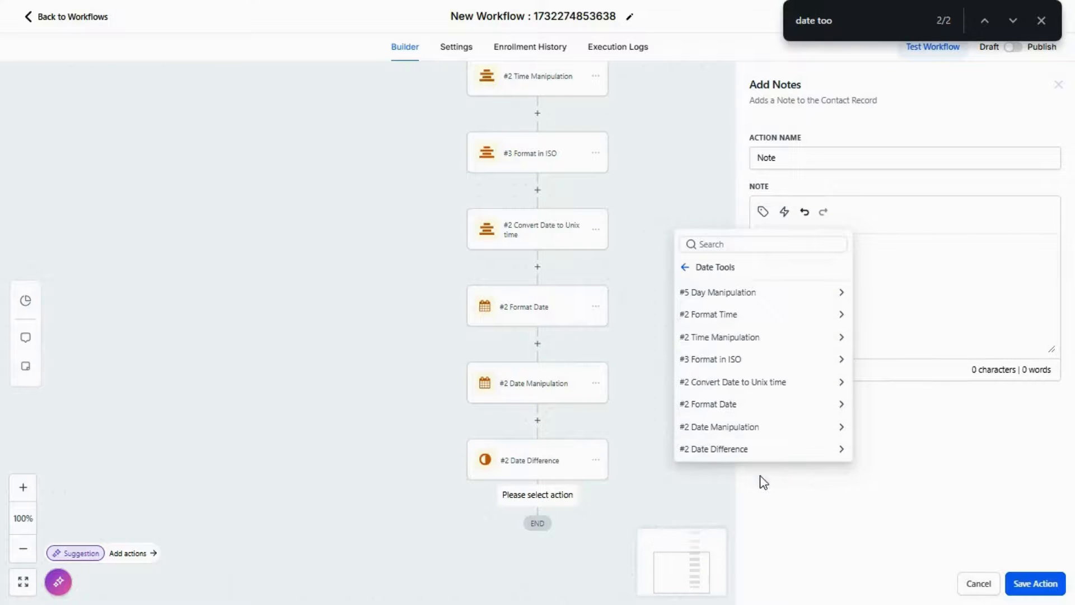
click(740, 295)
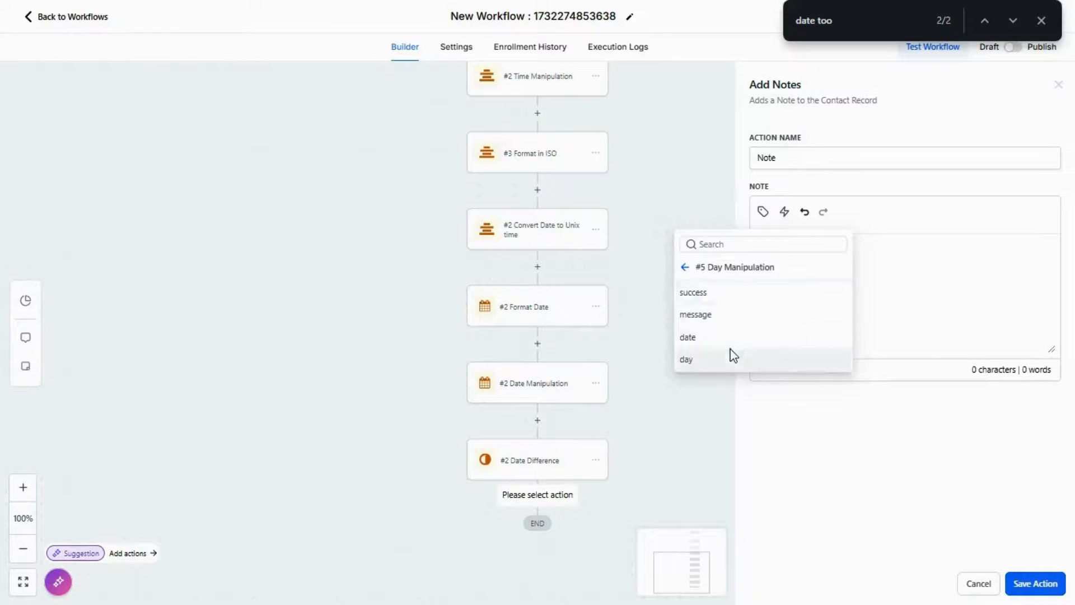
click(732, 295)
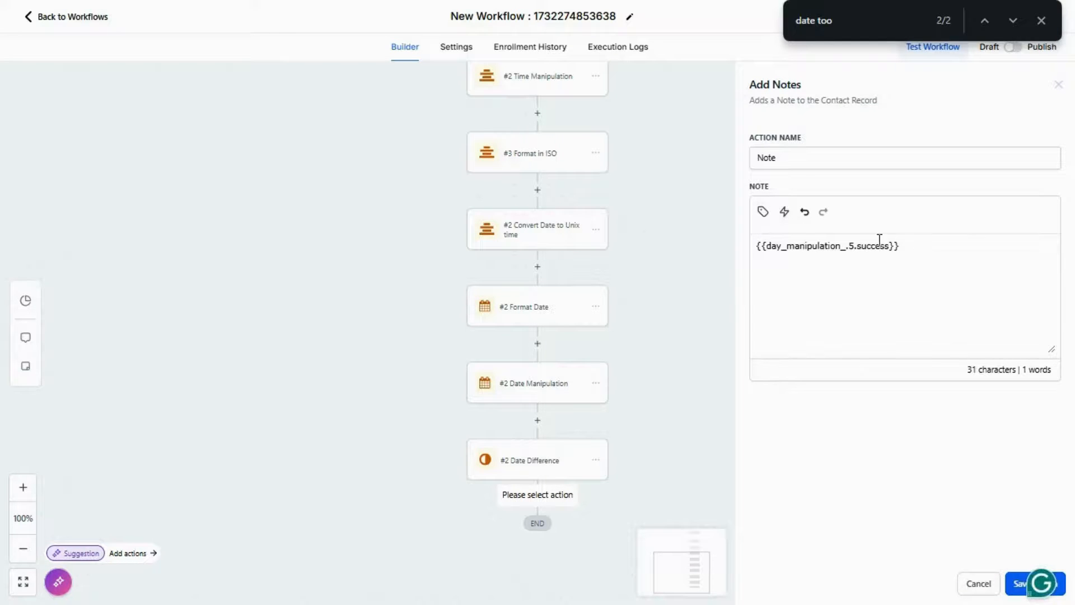
Step: Insert the response outputs of Format Time and Time Manipulation into the note
click(764, 212)
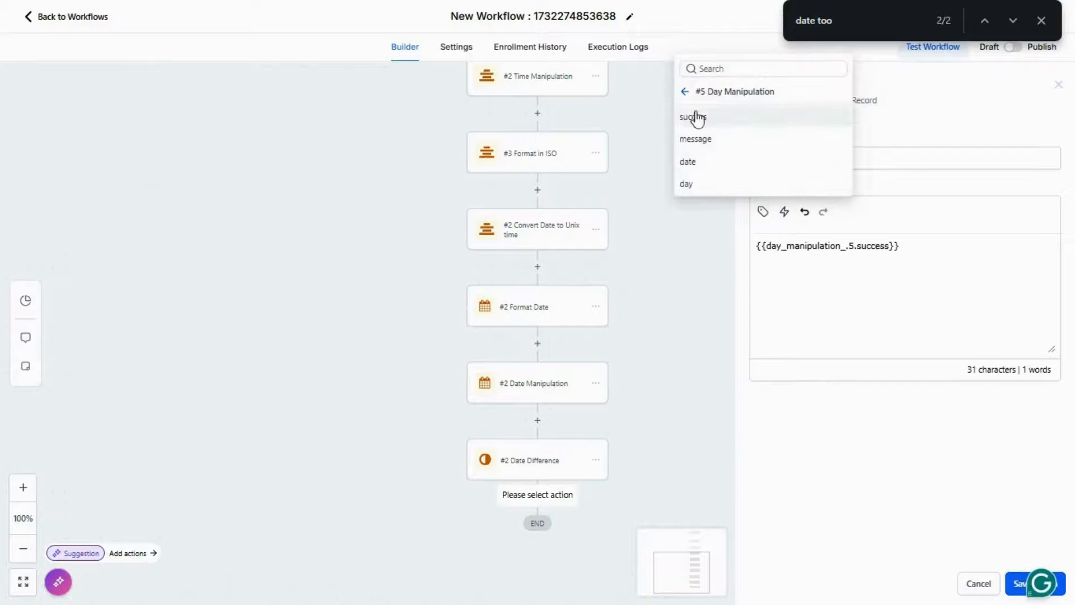
click(684, 92)
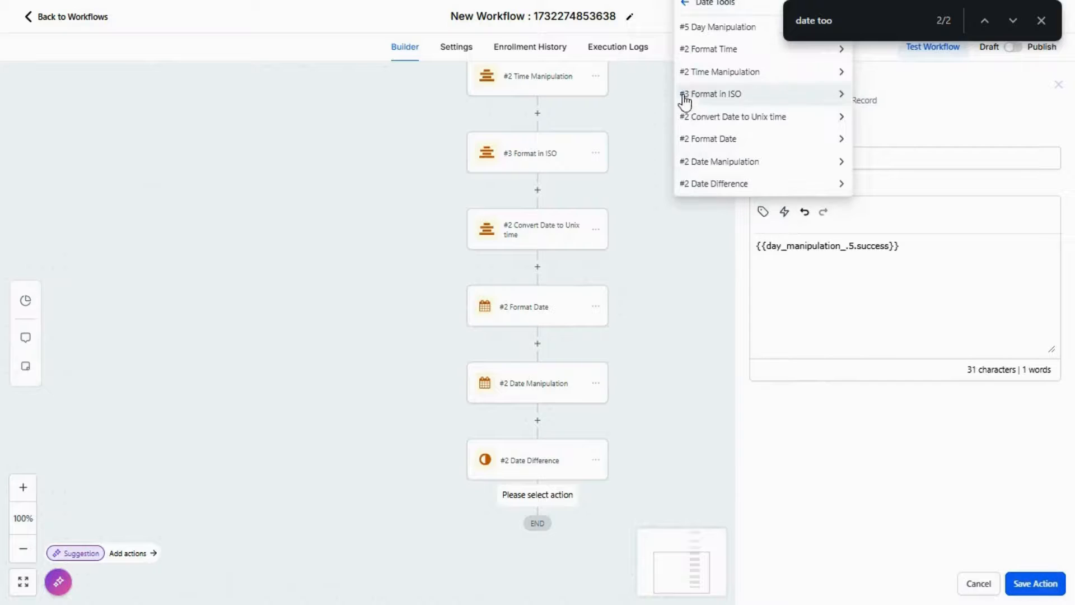
click(747, 50)
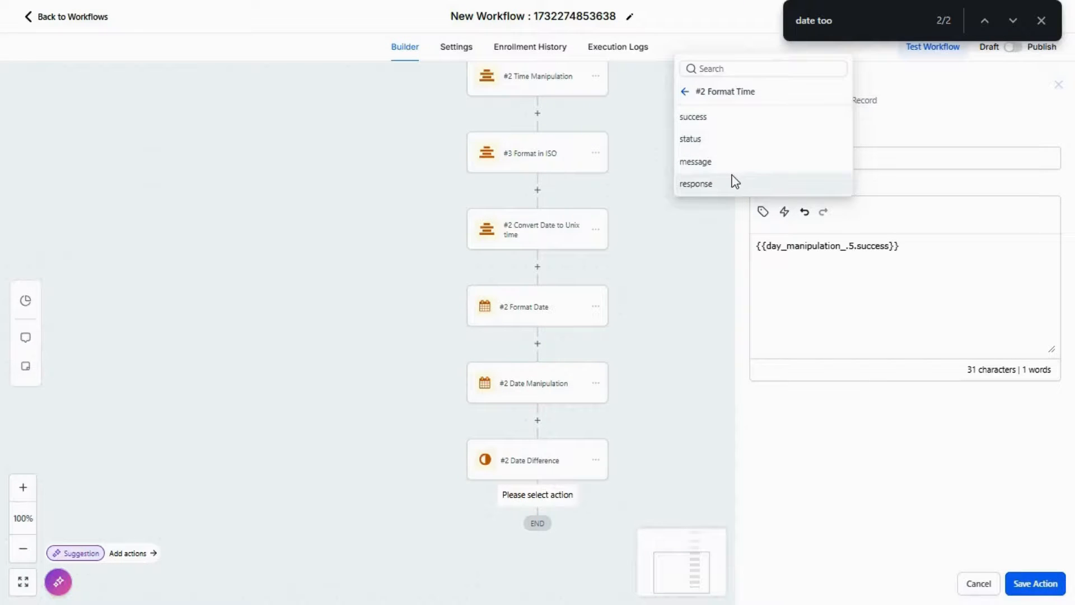
click(697, 183)
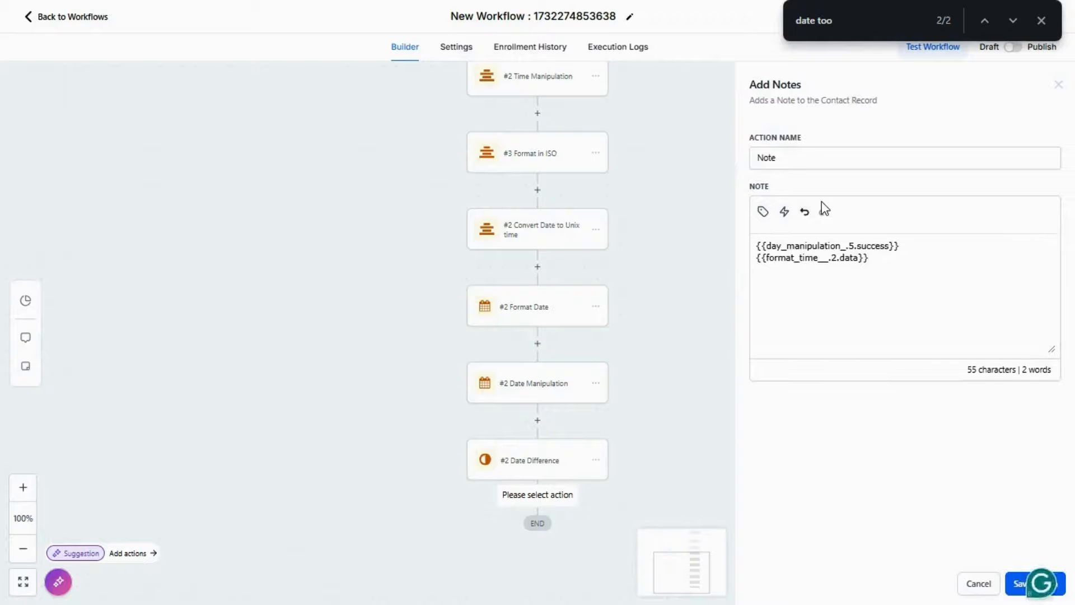
click(762, 212)
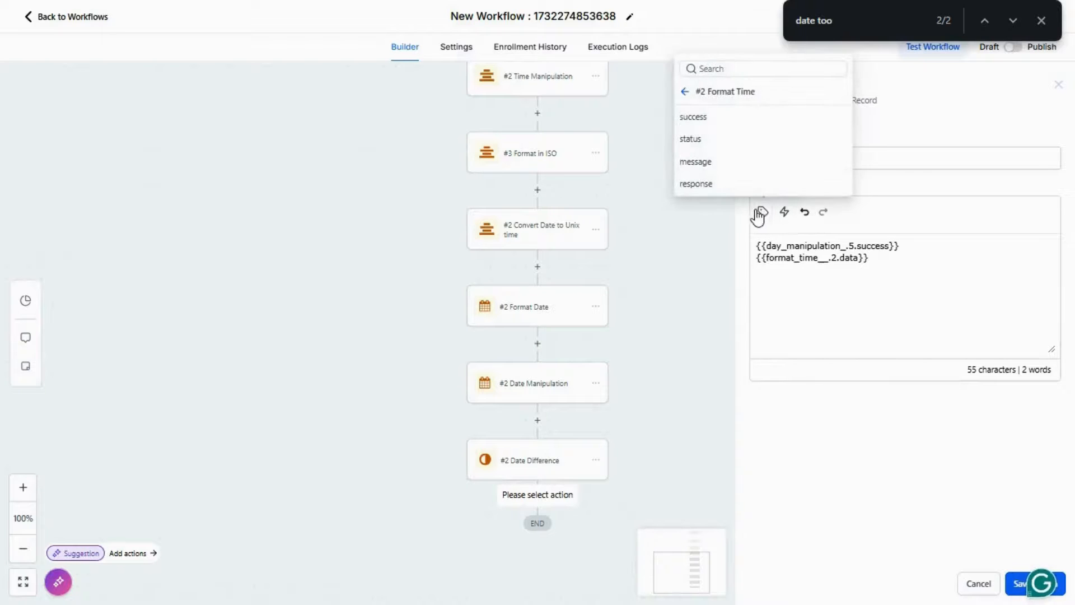
click(685, 92)
click(750, 83)
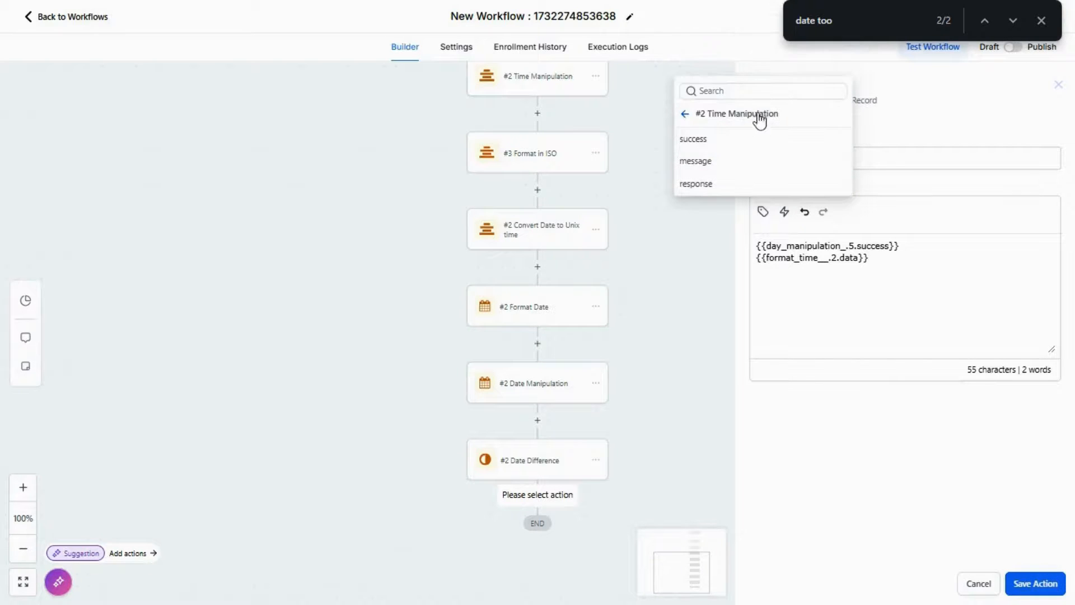
click(742, 163)
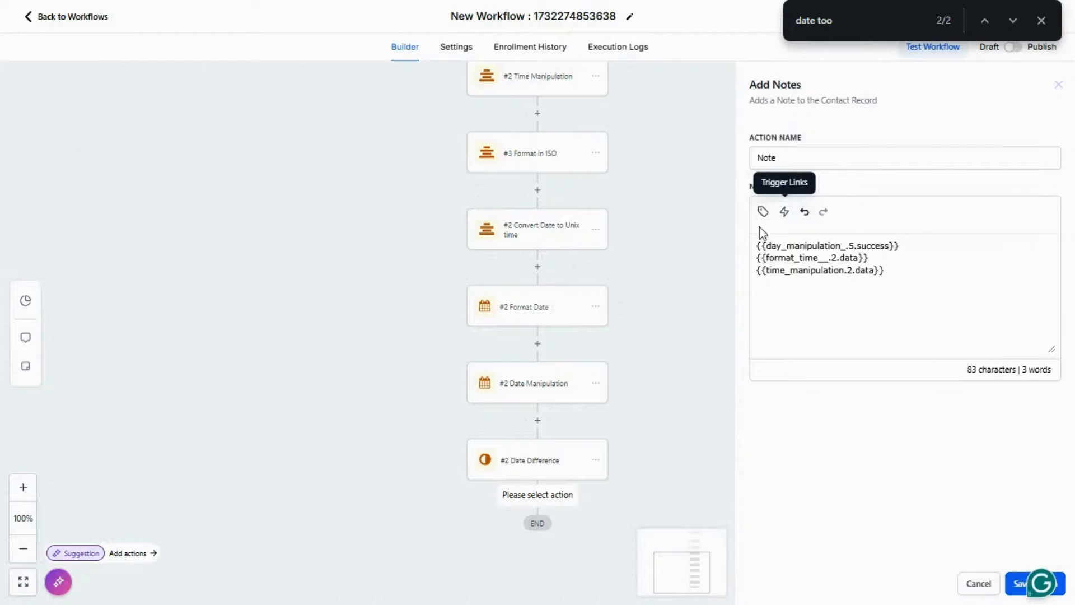
Step: Insert the data outputs of Format in ISO and Convert Date to Unix time into the note
click(759, 219)
click(686, 115)
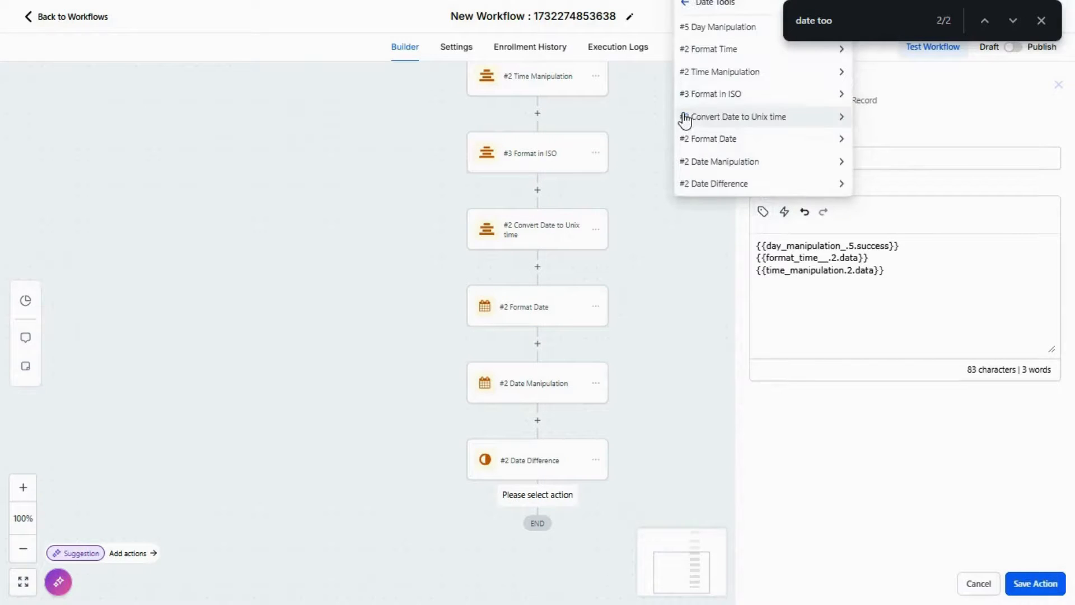
click(745, 93)
click(735, 182)
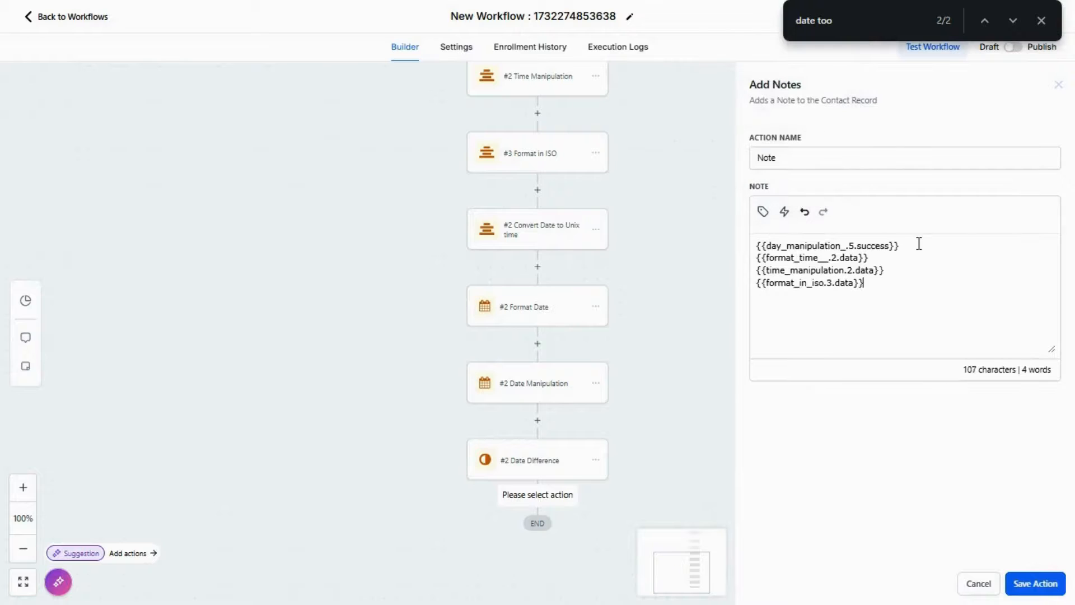
click(763, 213)
click(685, 114)
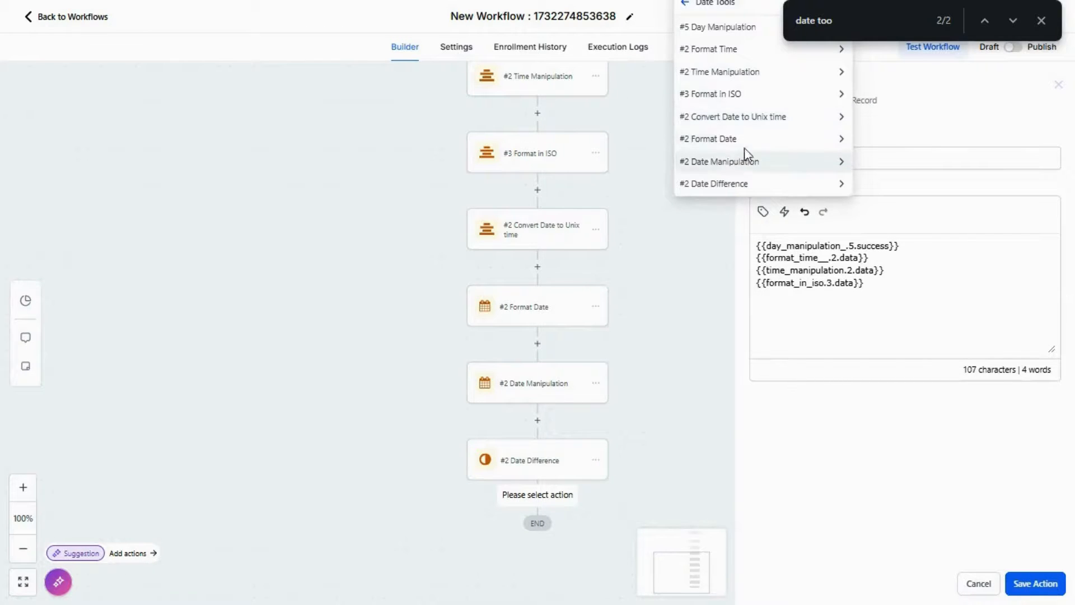
click(760, 118)
click(722, 183)
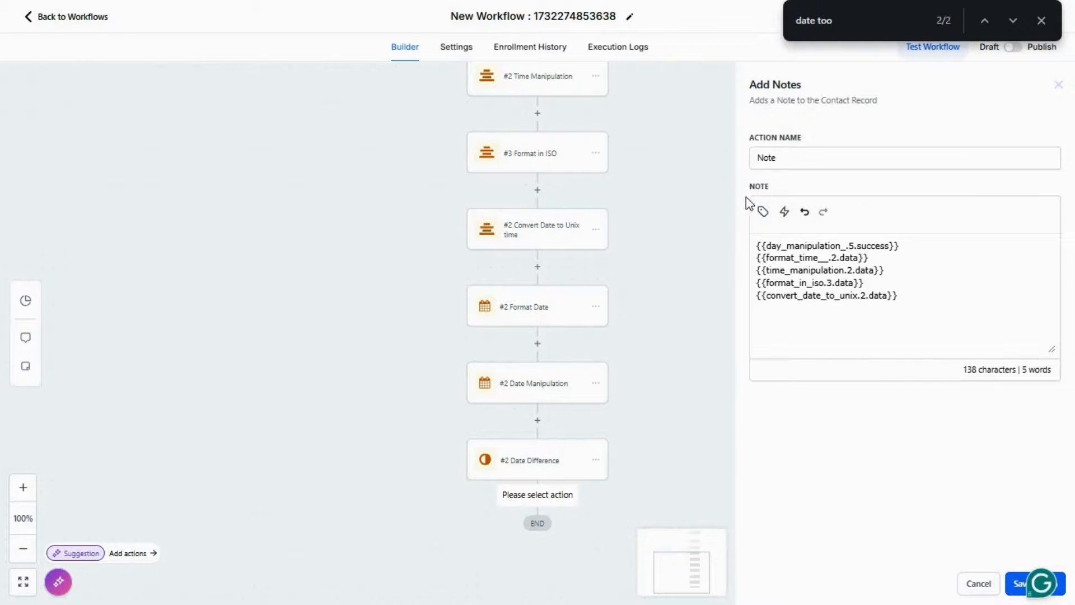
Step: Insert the status outputs of Format Date and Date Manipulation on new lines of the note
click(761, 212)
click(685, 115)
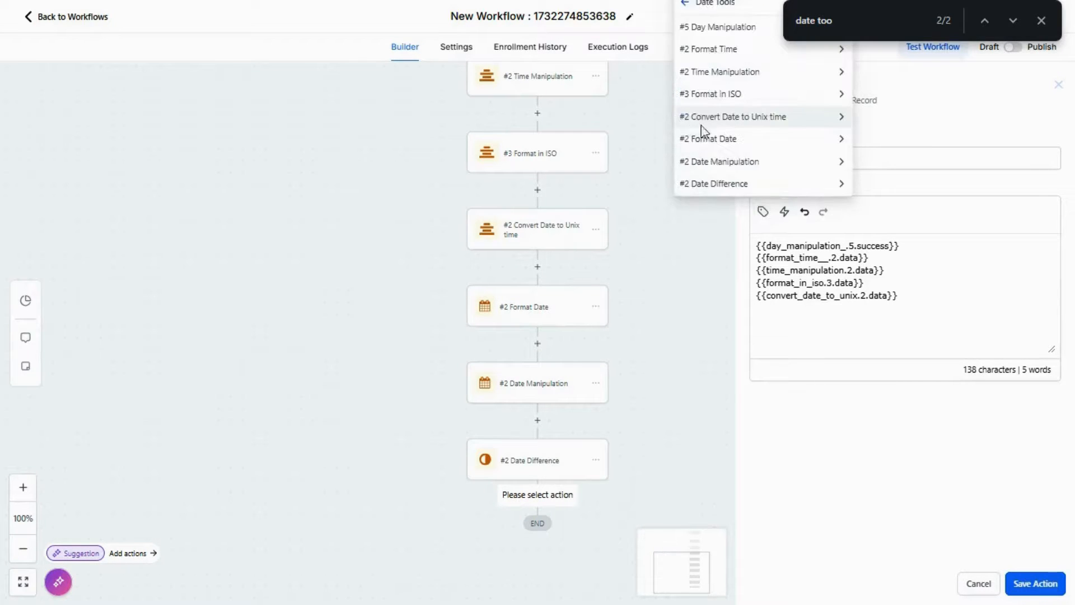
click(703, 137)
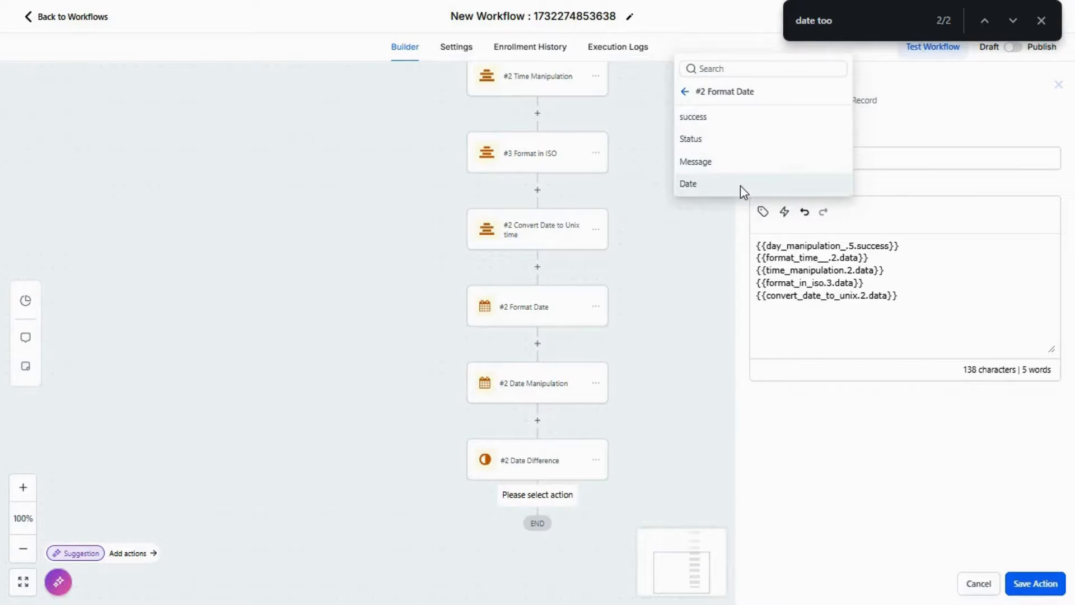
click(703, 141)
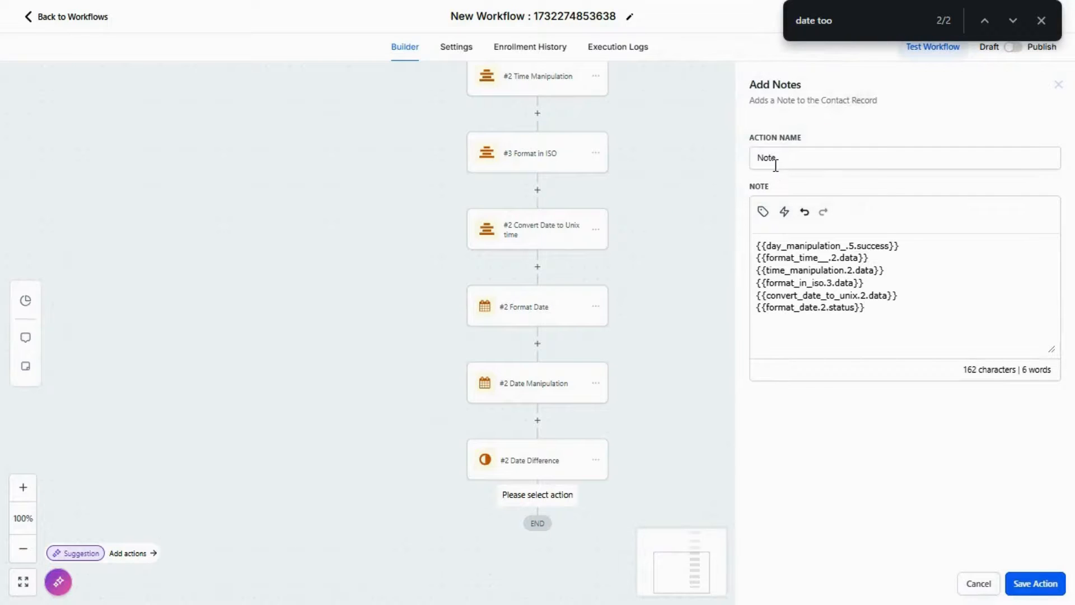
key(Return)
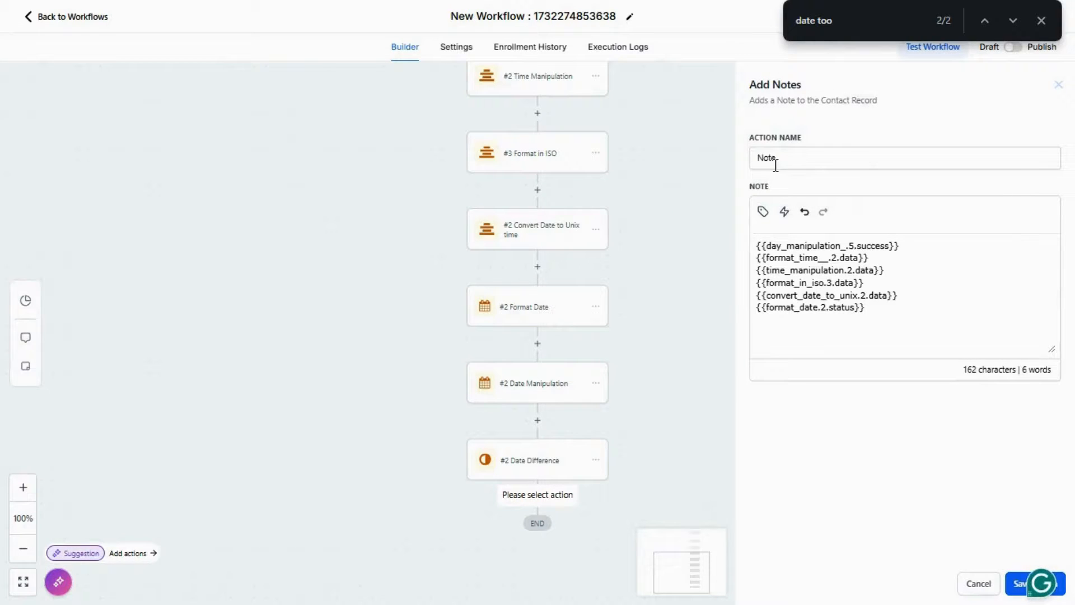
click(763, 211)
click(686, 95)
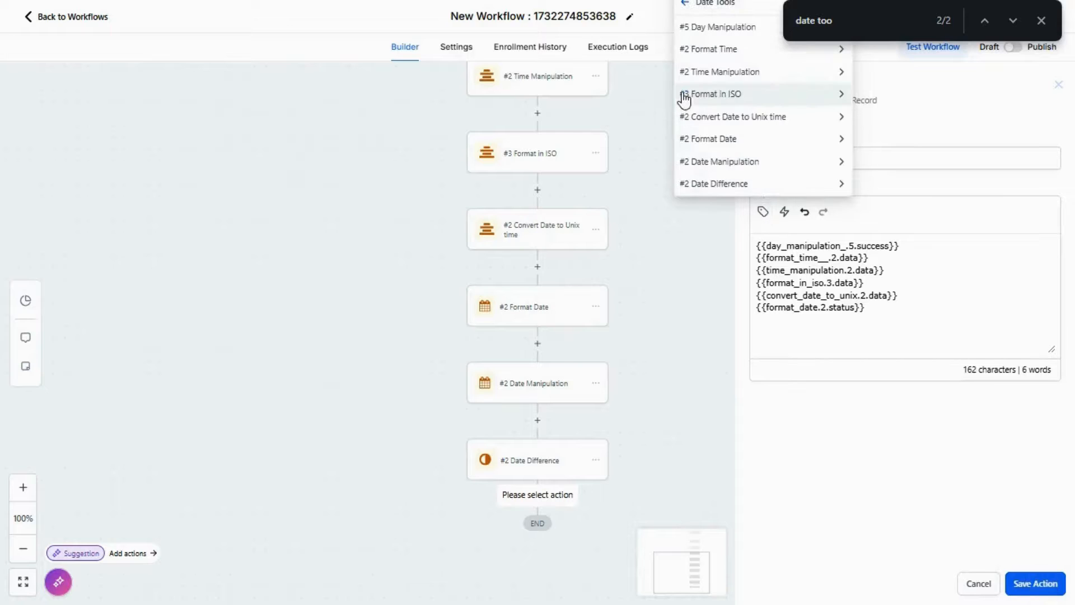
click(771, 162)
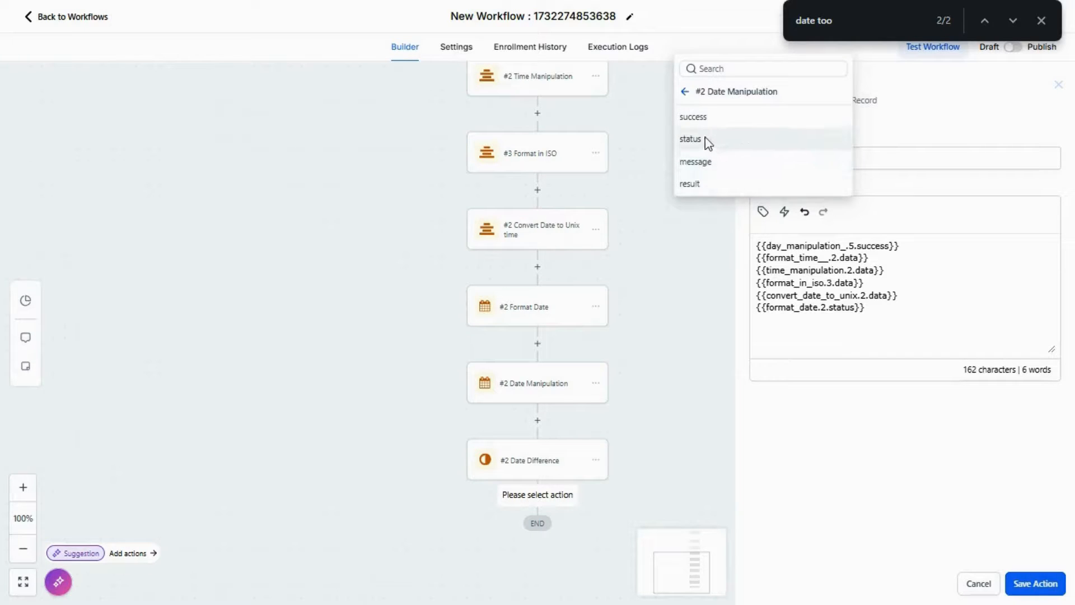
click(714, 149)
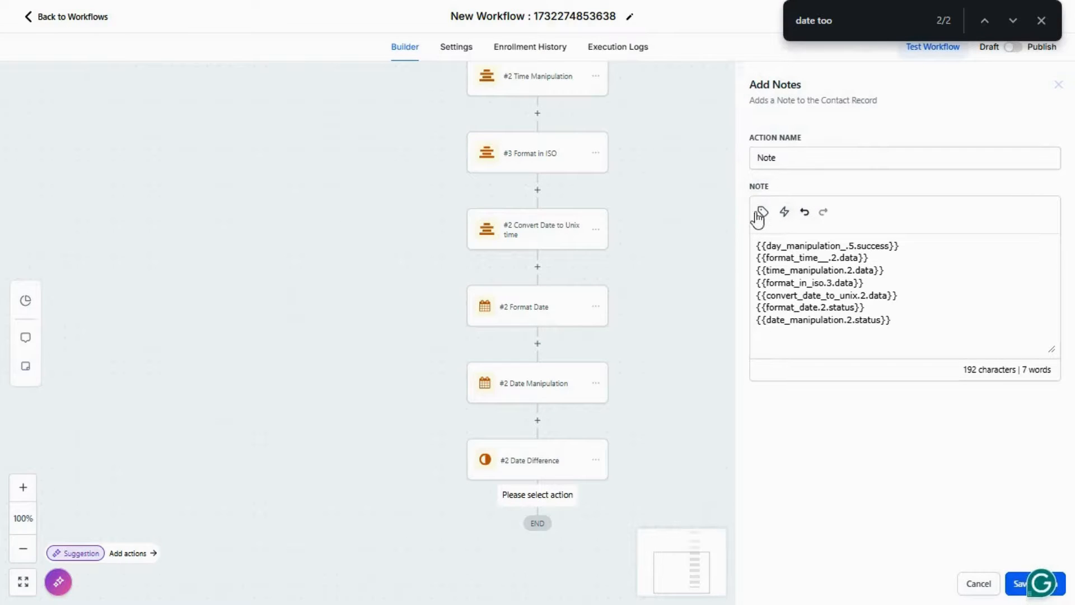
Step: Insert Date Difference's Data output into the note, add the closing line "results", and save the Note action
click(763, 211)
click(683, 93)
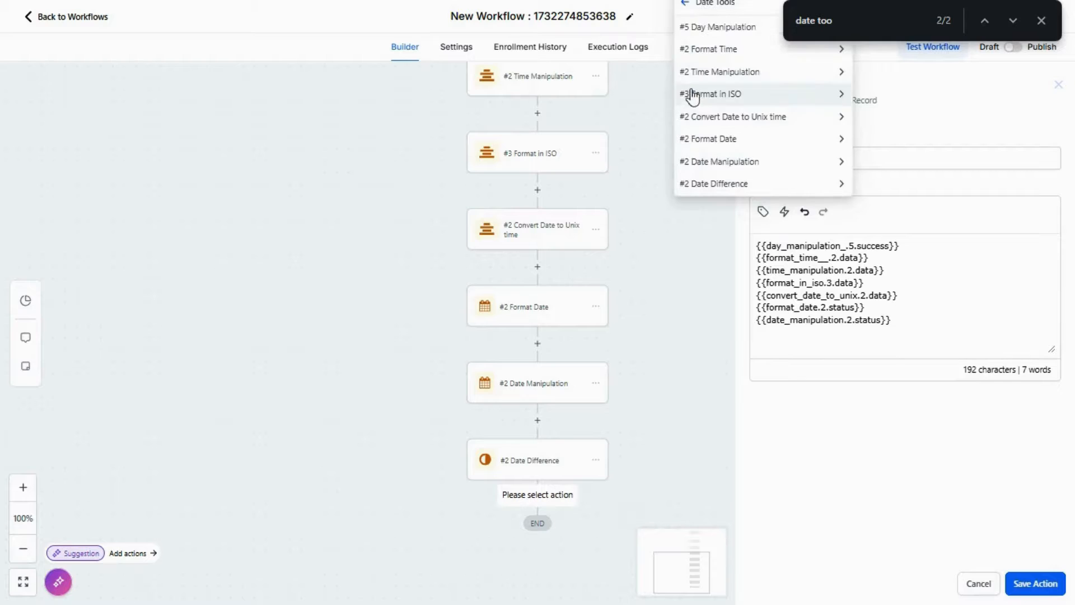
click(744, 180)
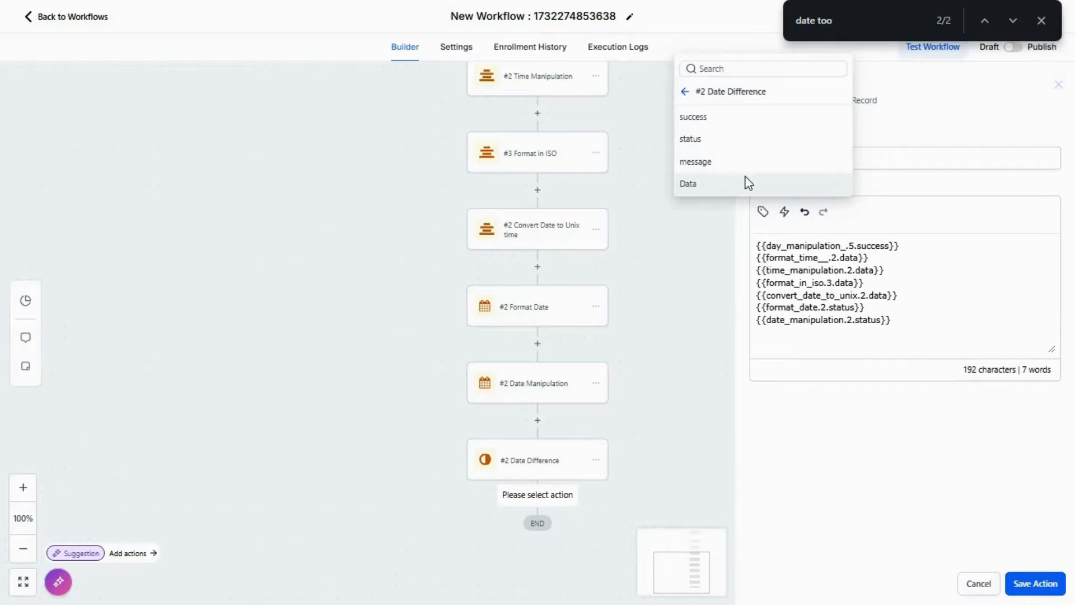
click(748, 184)
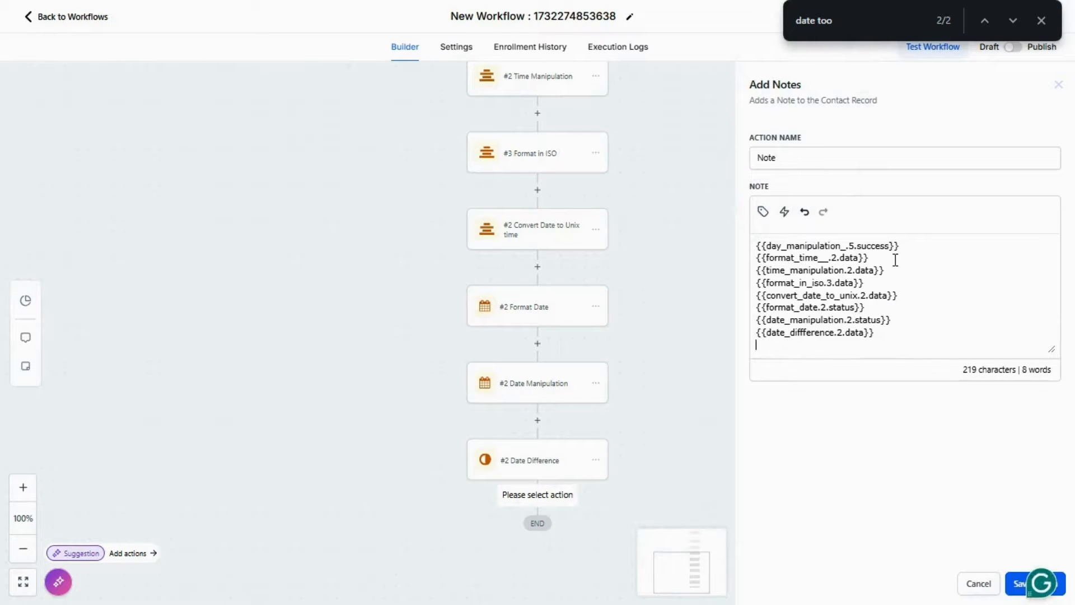
text(results)
click(1019, 584)
Step: Close the page search, save the workflow, and run a test of it for the first contact in the list
click(1041, 22)
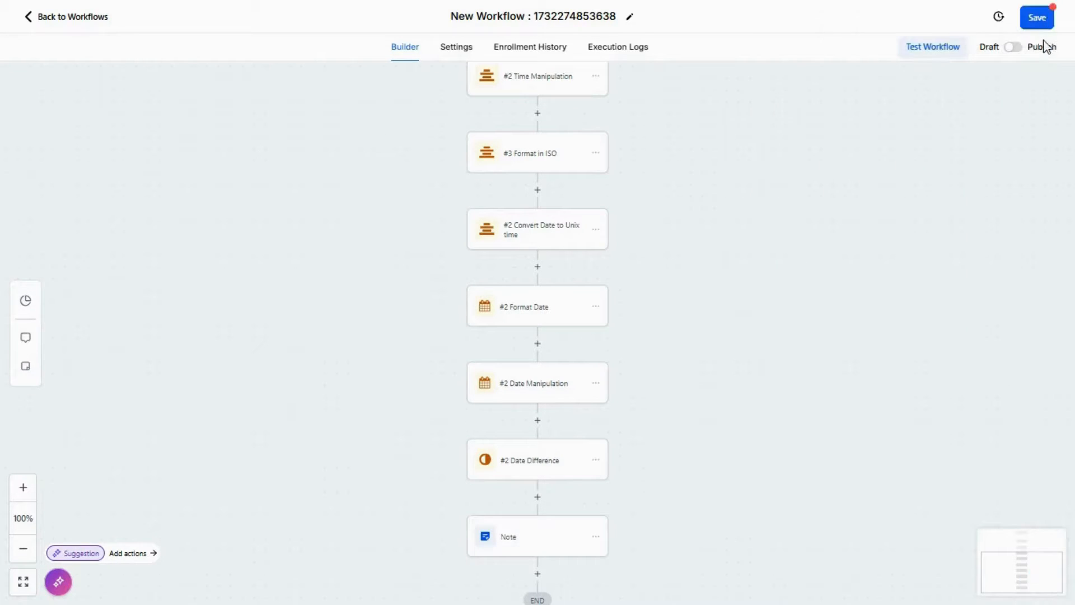
click(1028, 17)
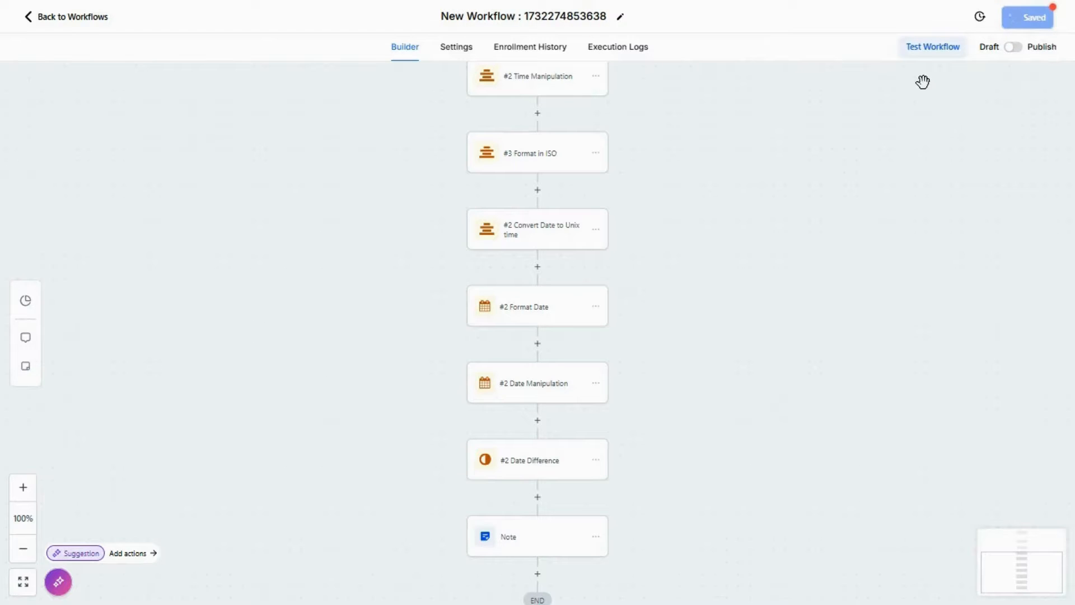
click(932, 48)
click(825, 159)
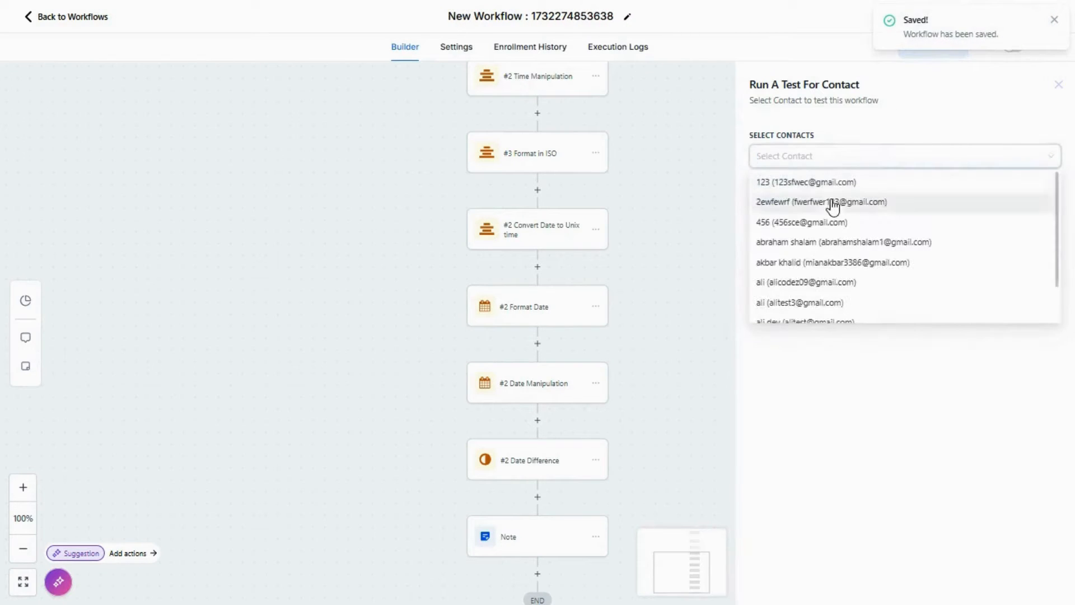
click(830, 182)
click(987, 105)
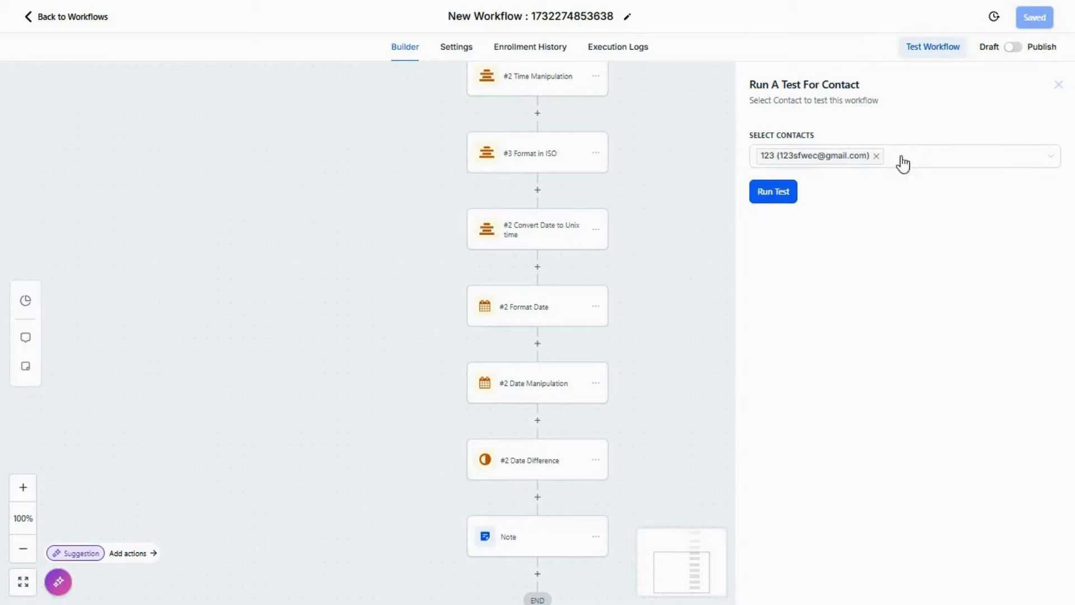
click(765, 198)
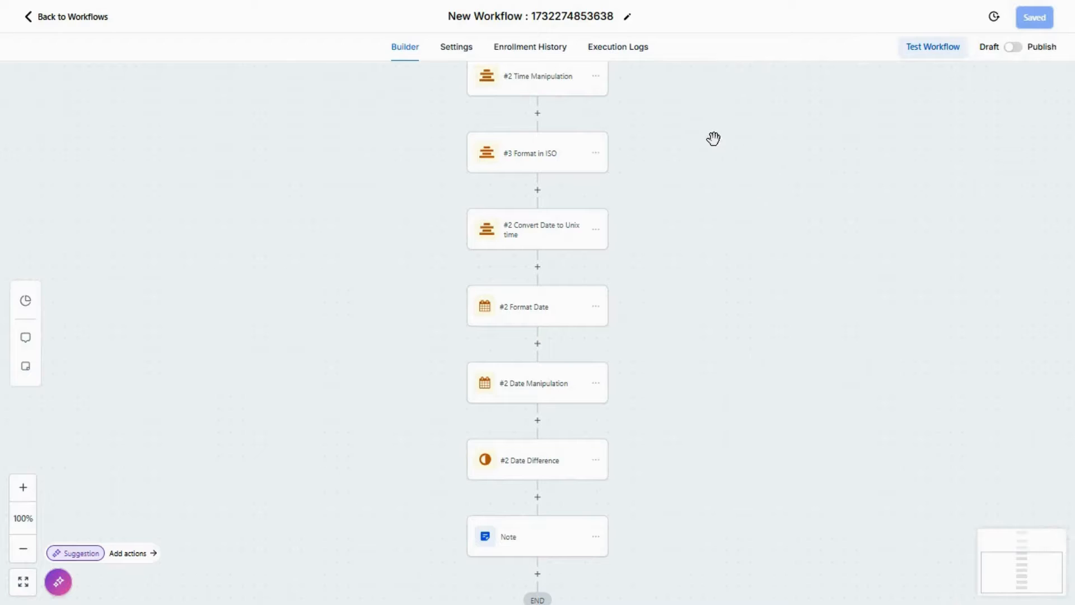
Step: Check the workflow's execution logs, refreshing them until the test run has gone through every action, including the note
click(611, 49)
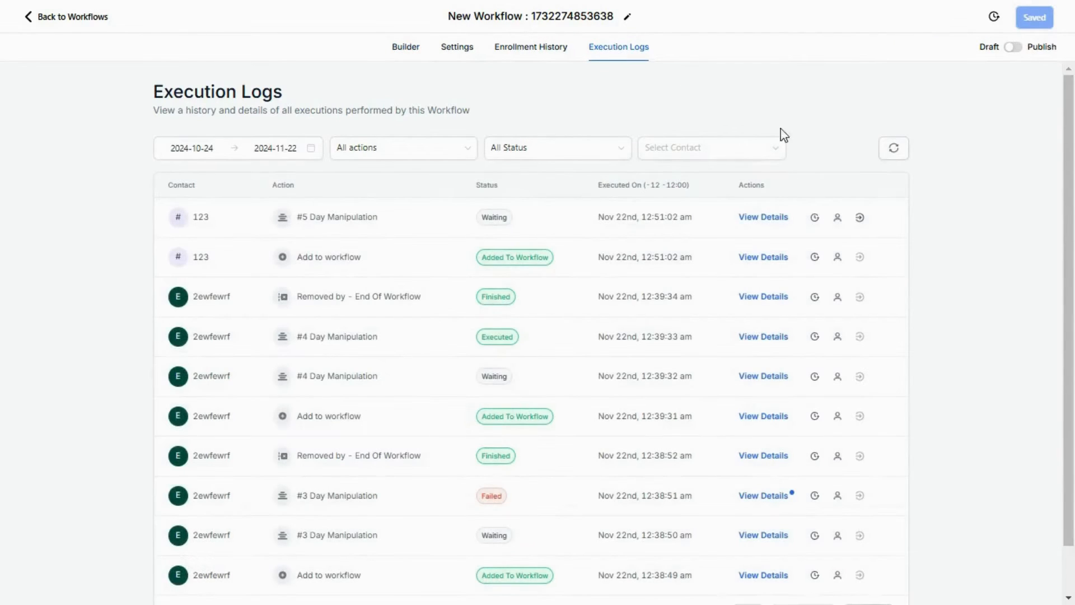
click(894, 149)
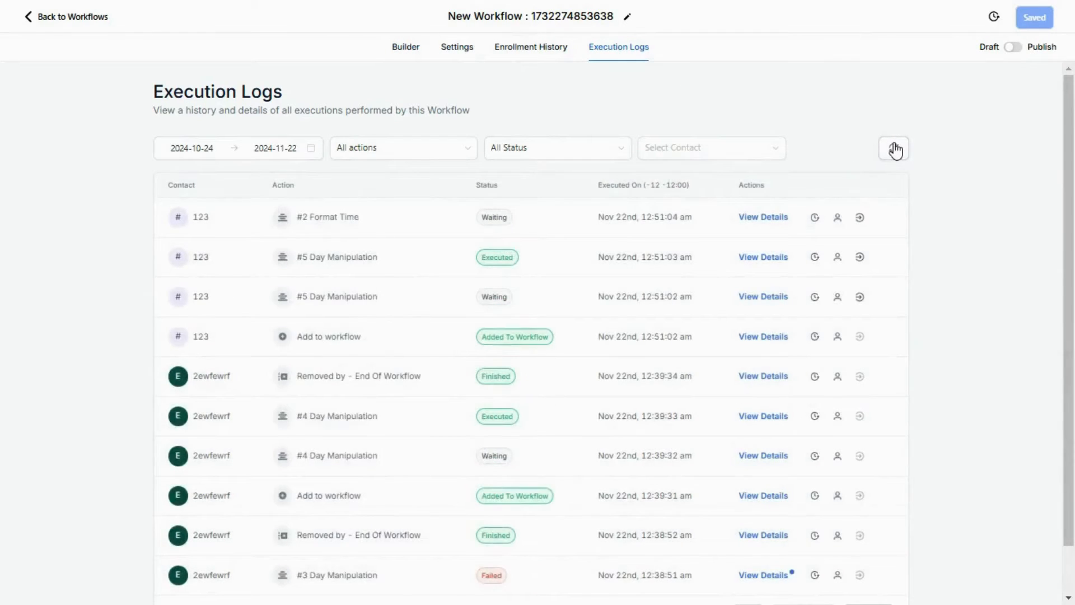
click(894, 149)
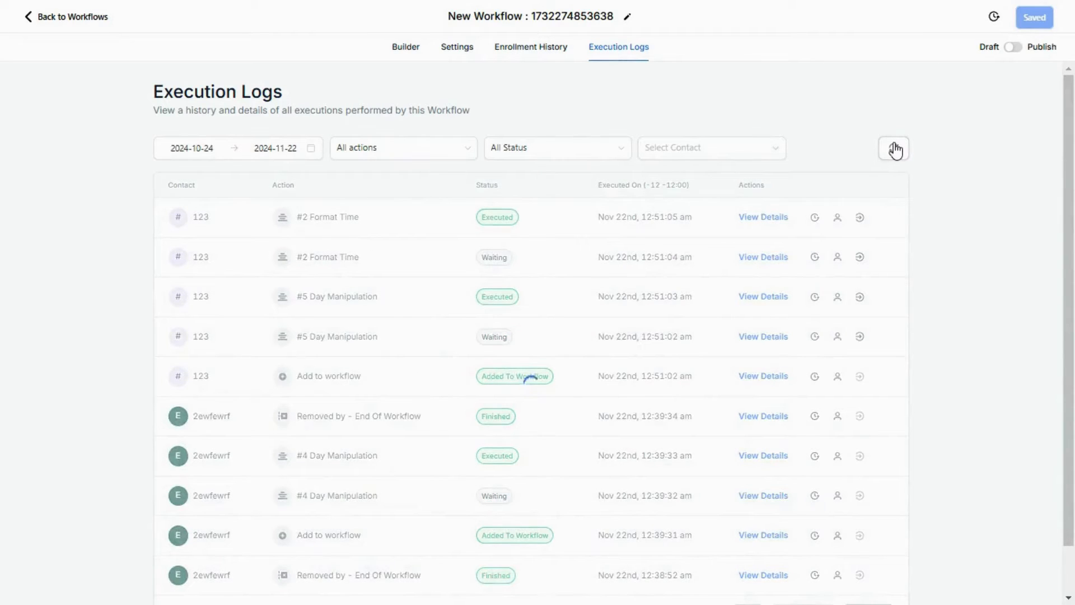
click(894, 148)
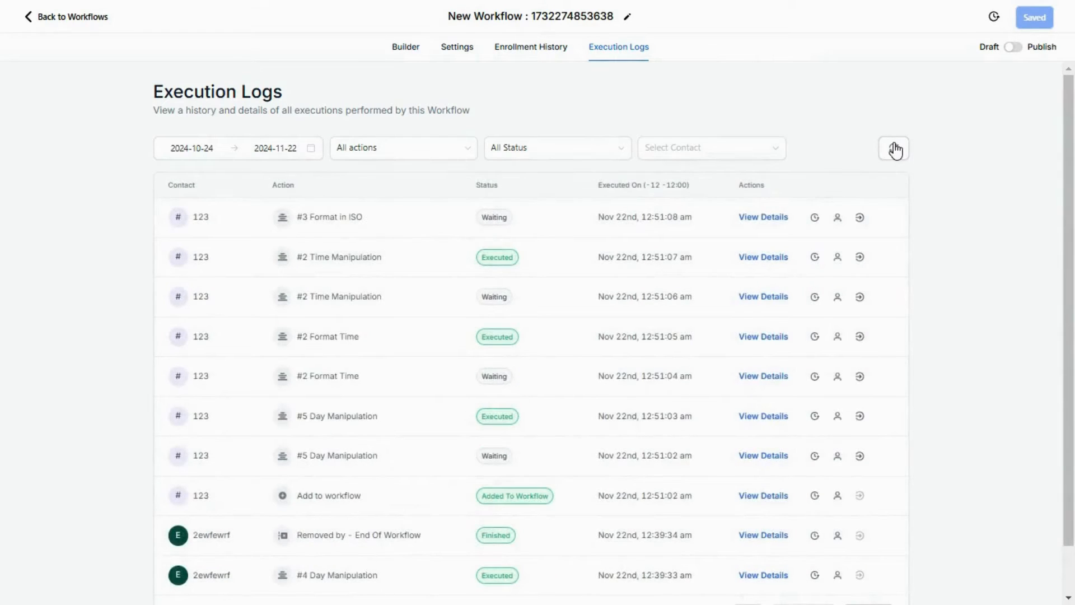
click(894, 149)
click(894, 149)
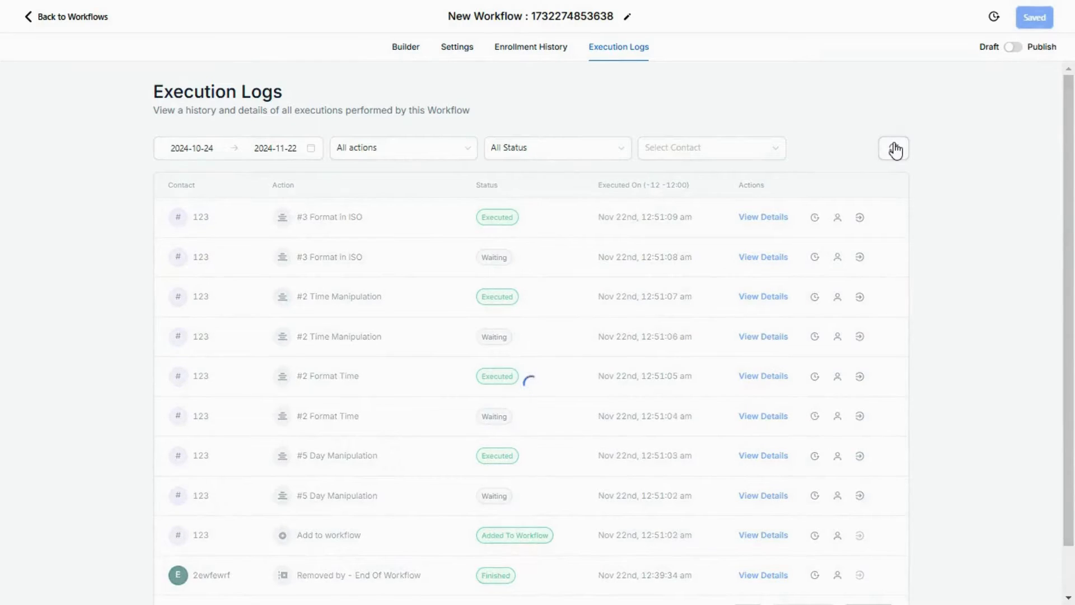
click(894, 149)
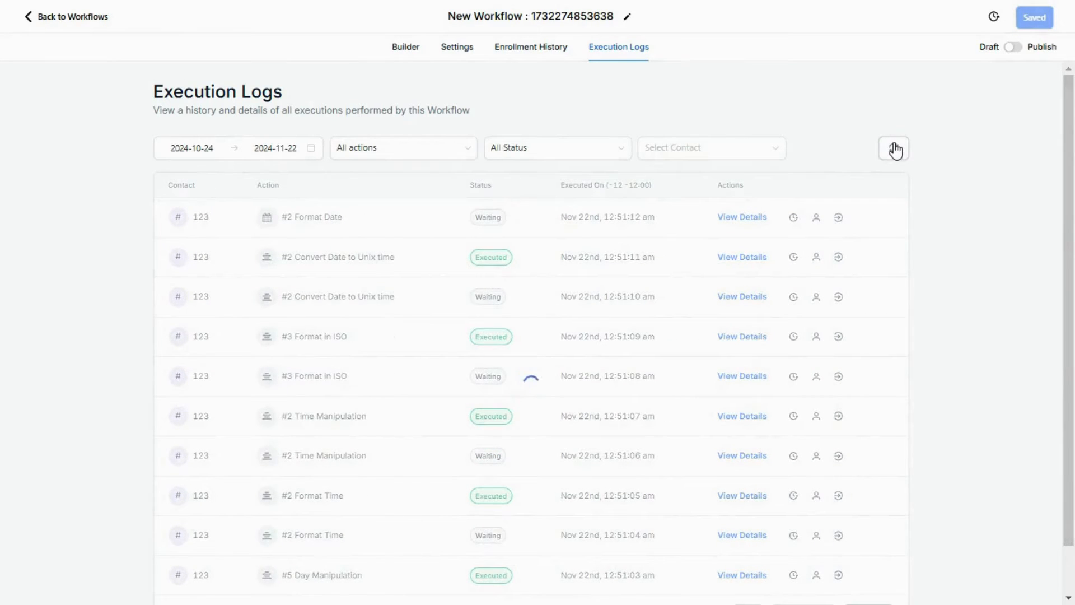
click(896, 151)
click(896, 152)
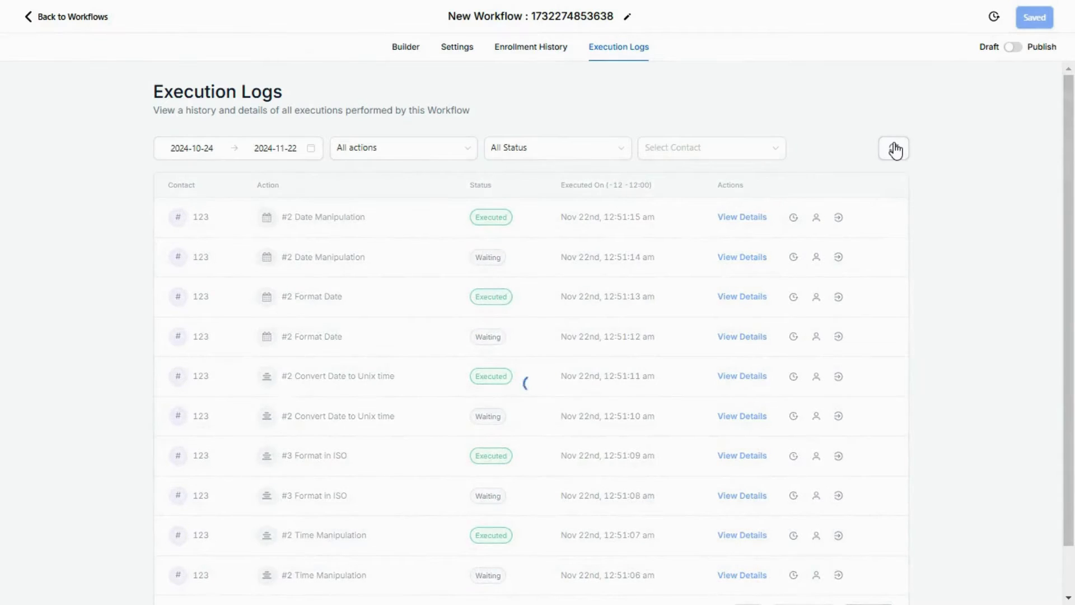
click(895, 150)
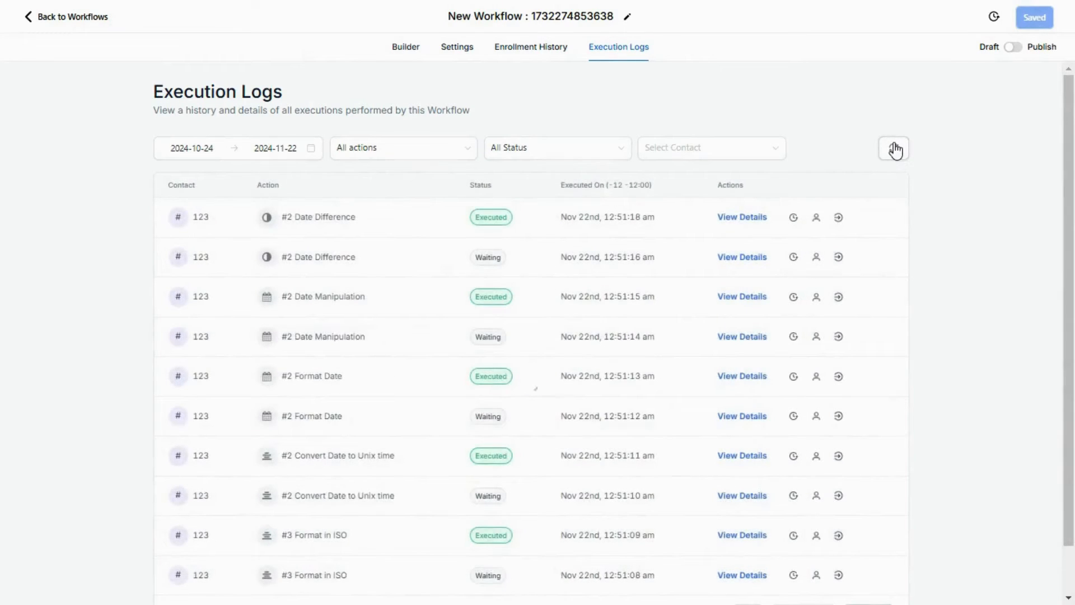
click(895, 150)
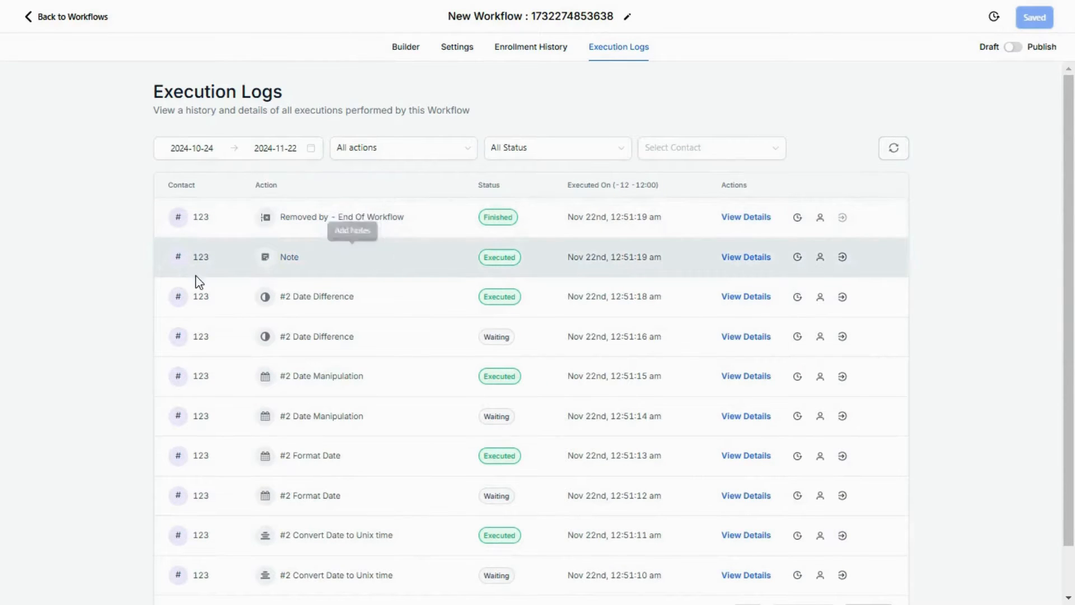
Step: Open the test contact's record from the execution log and examine the output lines in the newest note
click(197, 260)
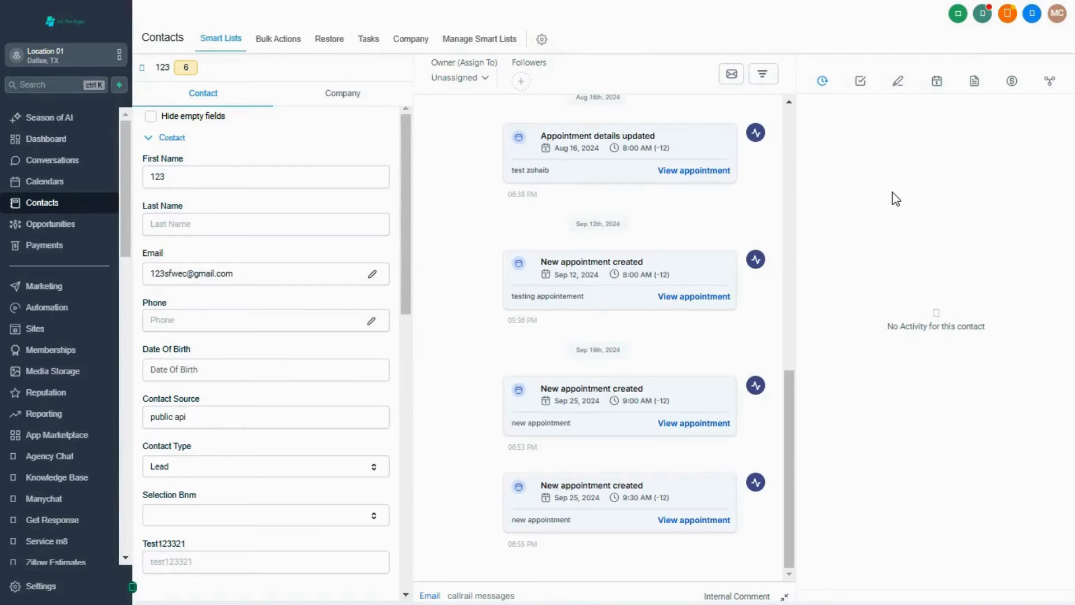
click(899, 88)
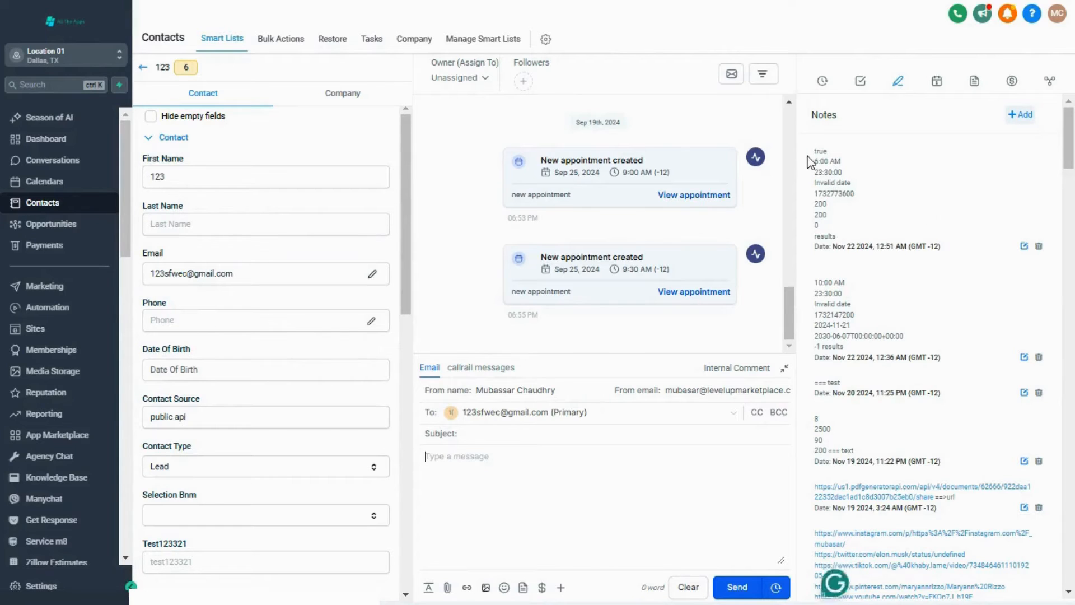
drag(812, 150, 853, 233)
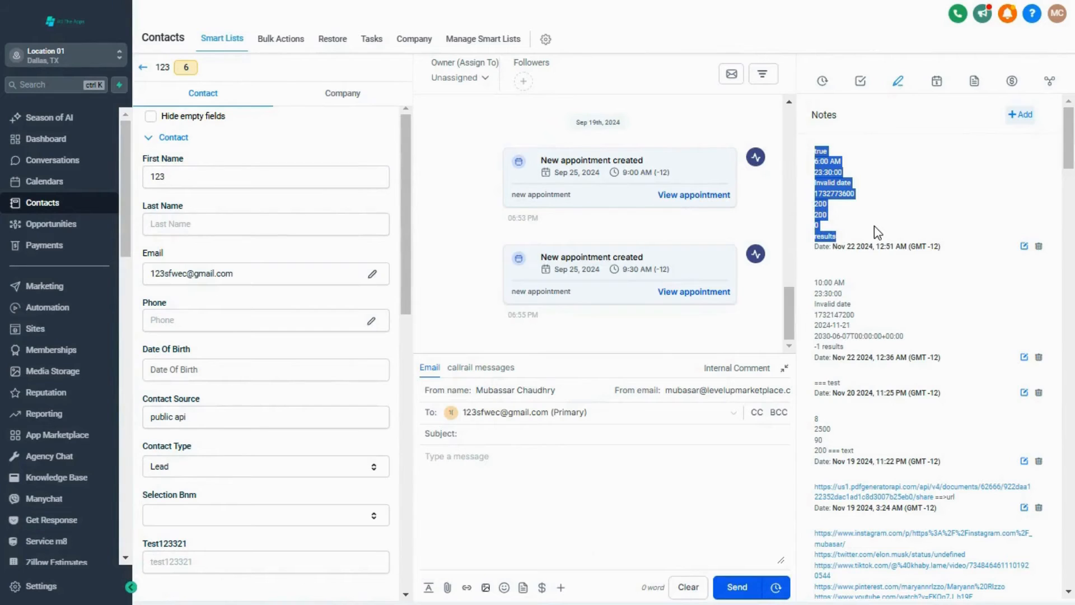